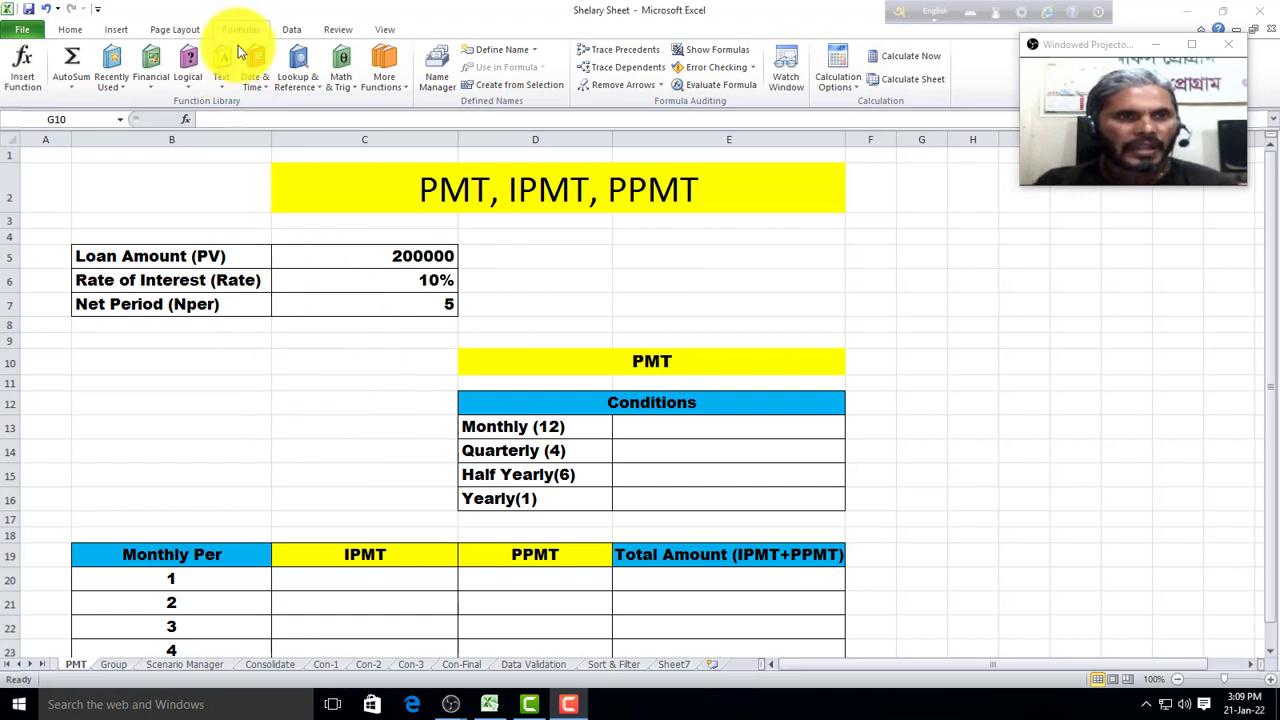
Step: Look through the list of financial functions and the sheet's loan details, PMT conditions and IPMT/PPMT tables
click(151, 86)
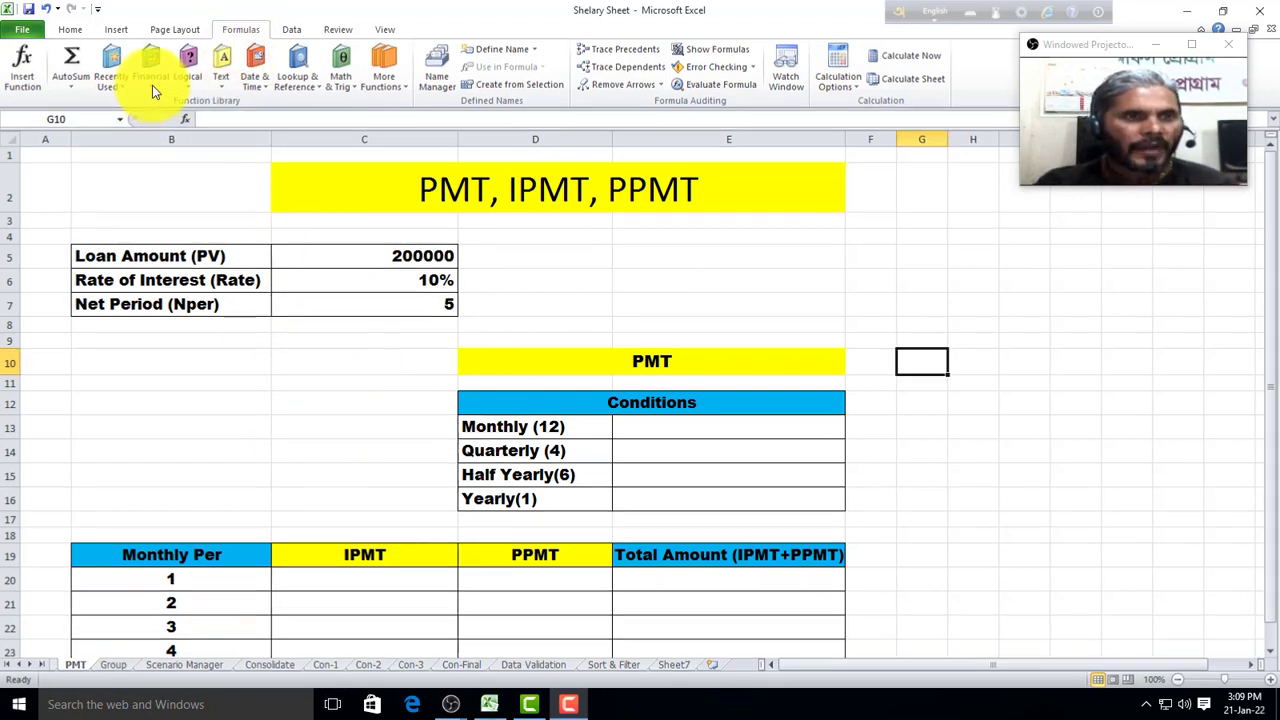
click(152, 84)
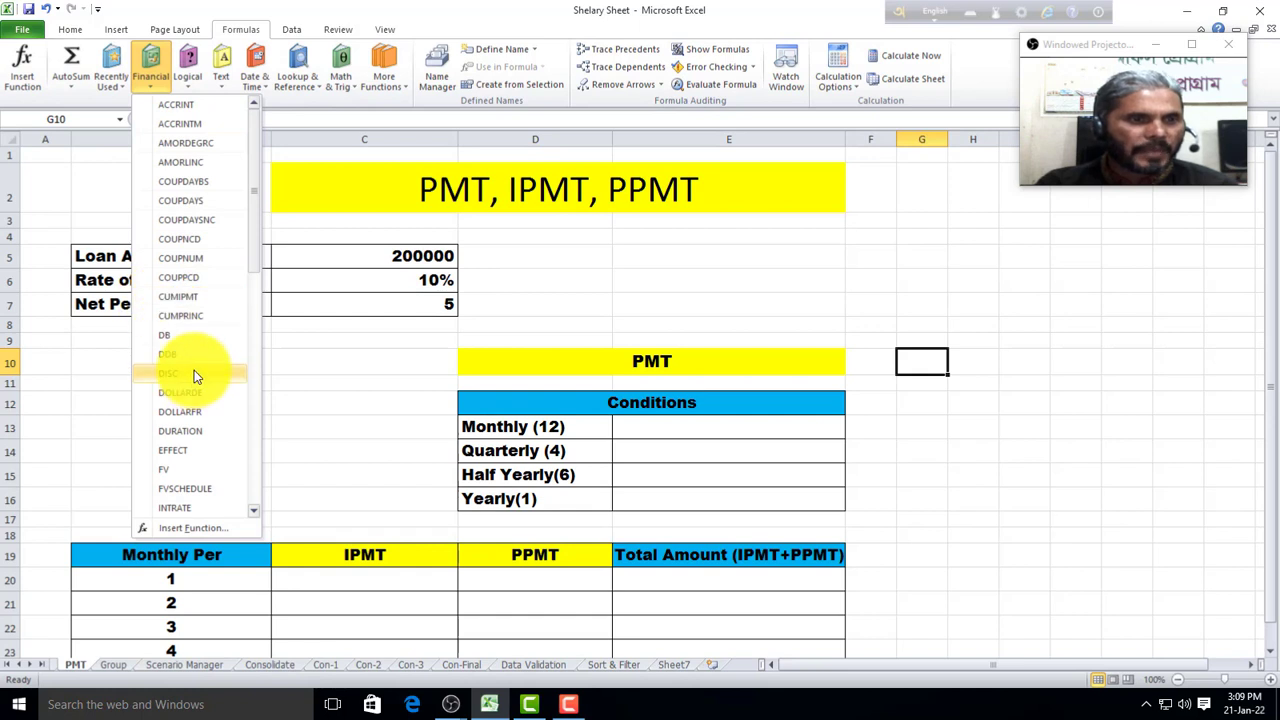
scroll(195, 435, down, 2)
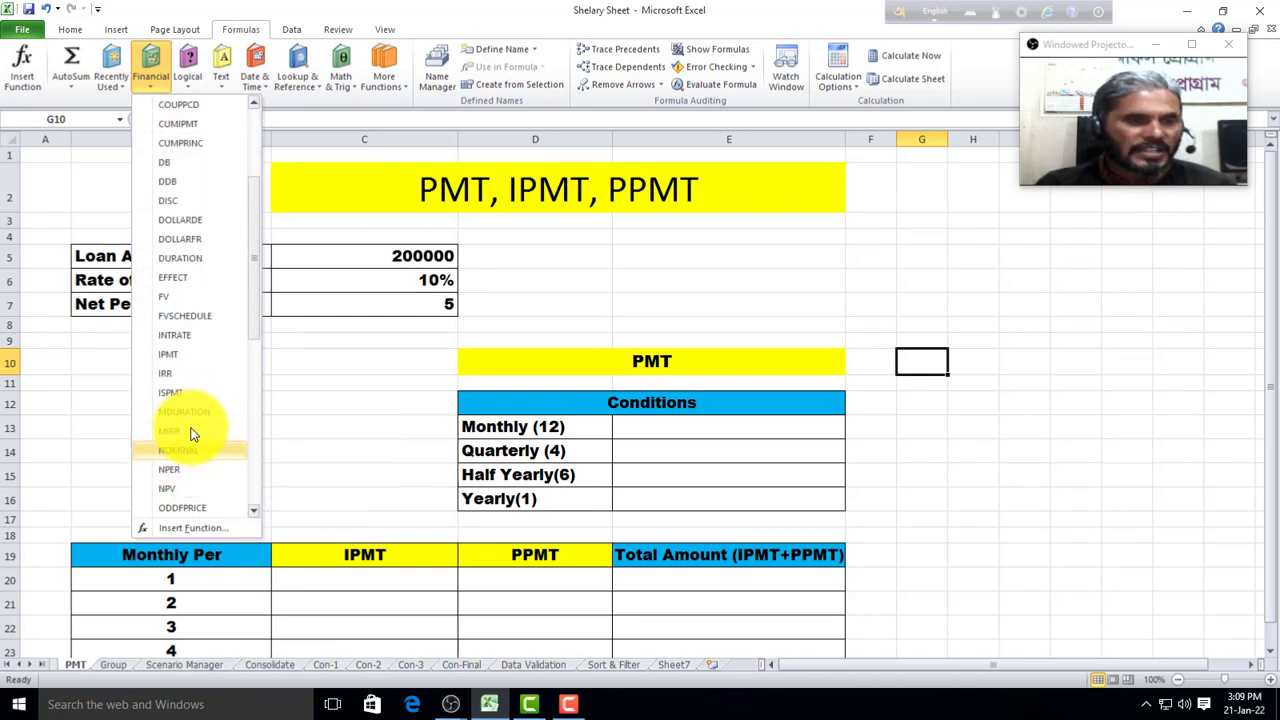
scroll(197, 427, down, 1)
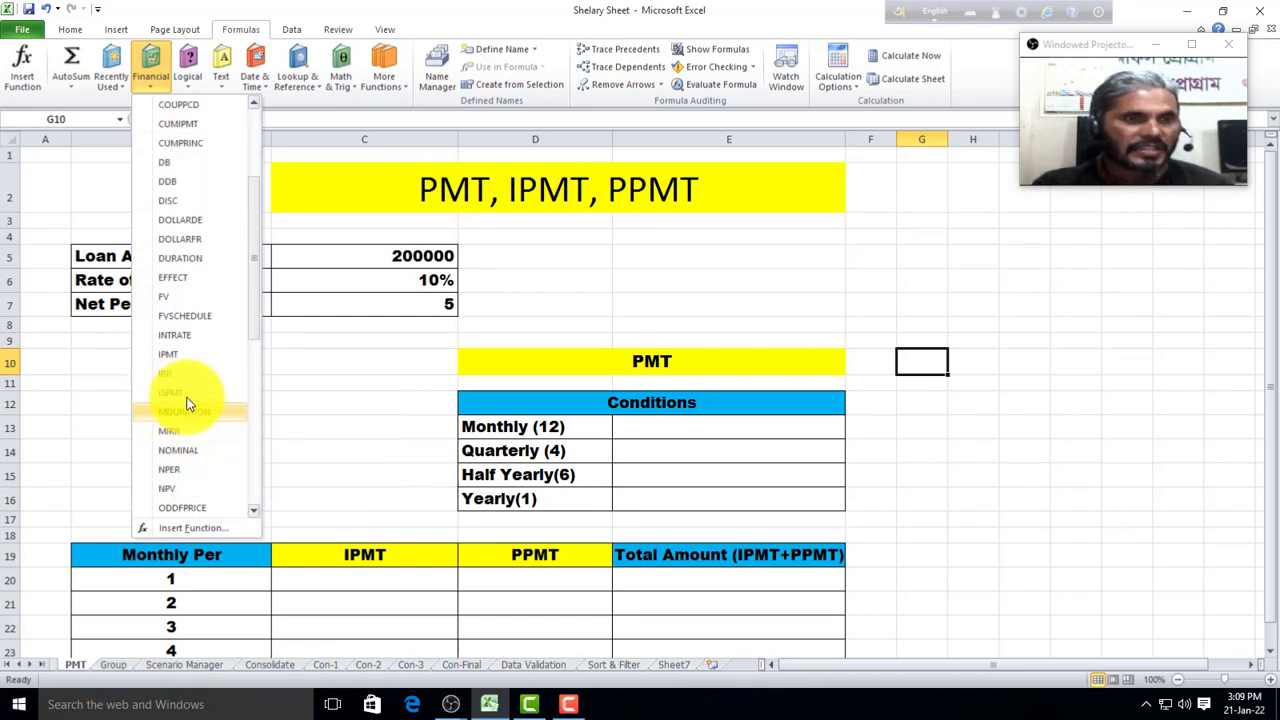
click(366, 376)
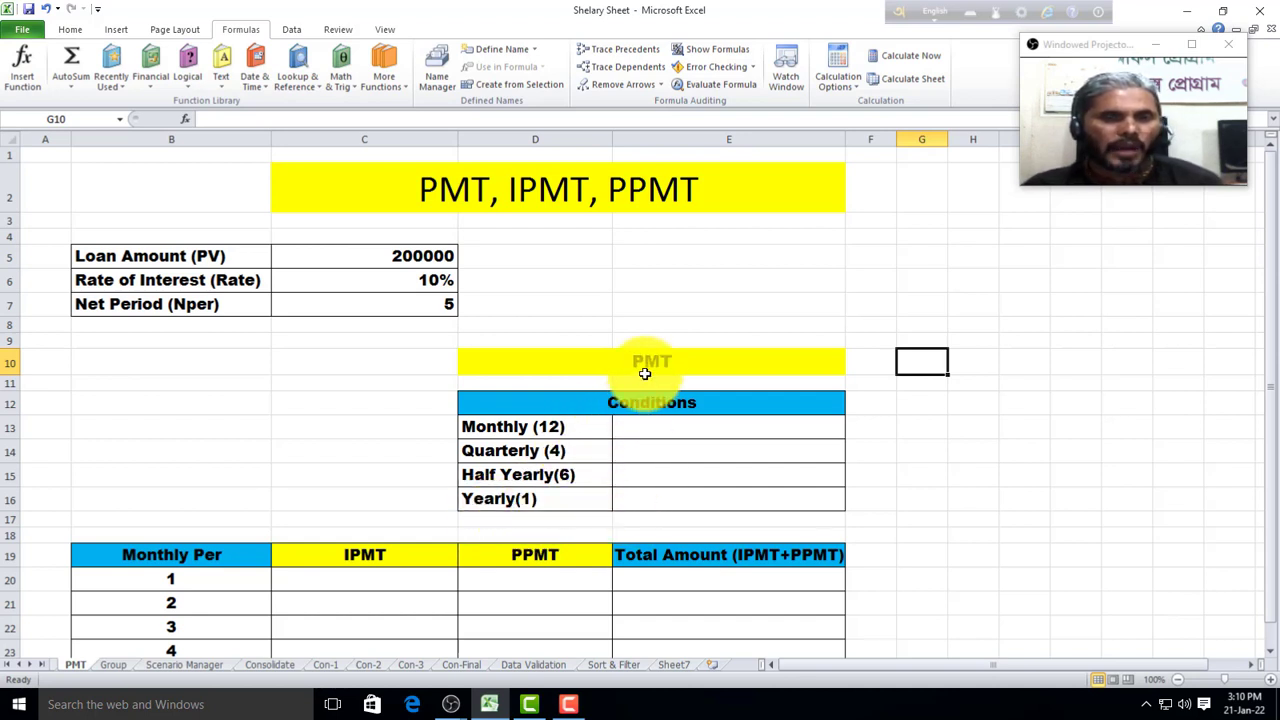
scroll(585, 433, down, 1)
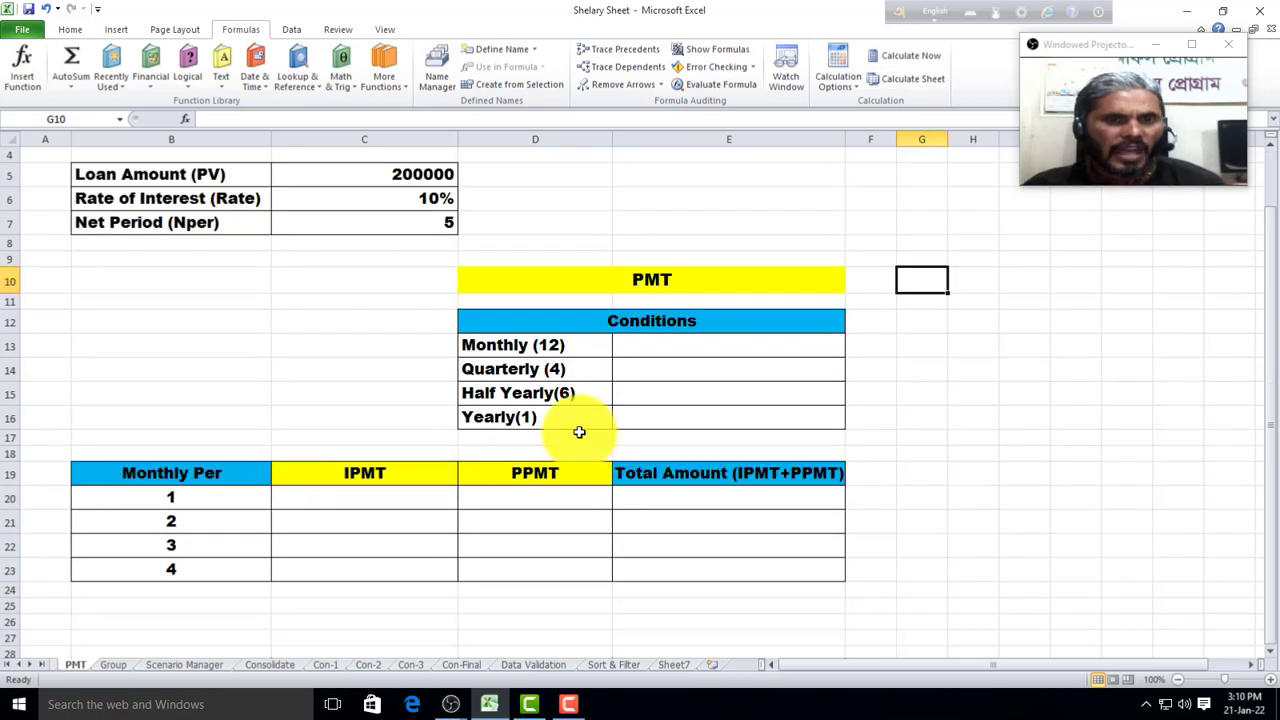
scroll(579, 432, up, 1)
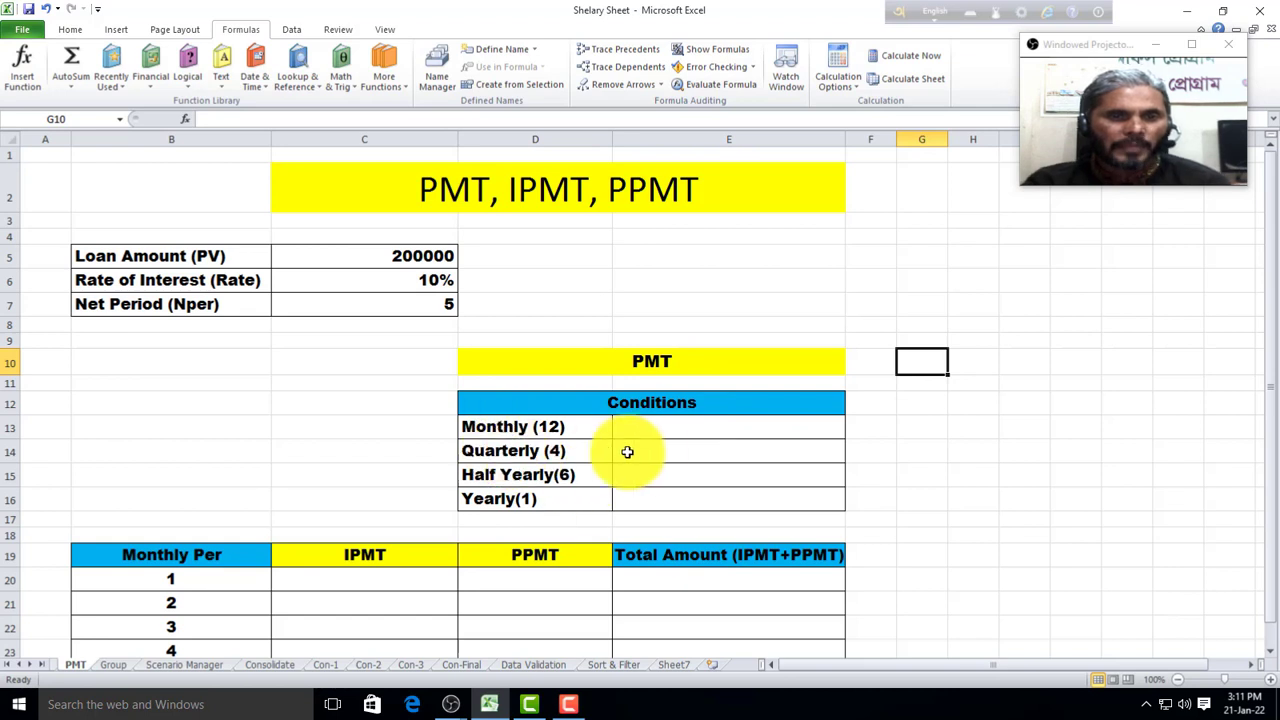
Step: Calculate the monthly loan payment in E13 with the formula =PMT(C6/12,C7*12,-C5)
click(666, 429)
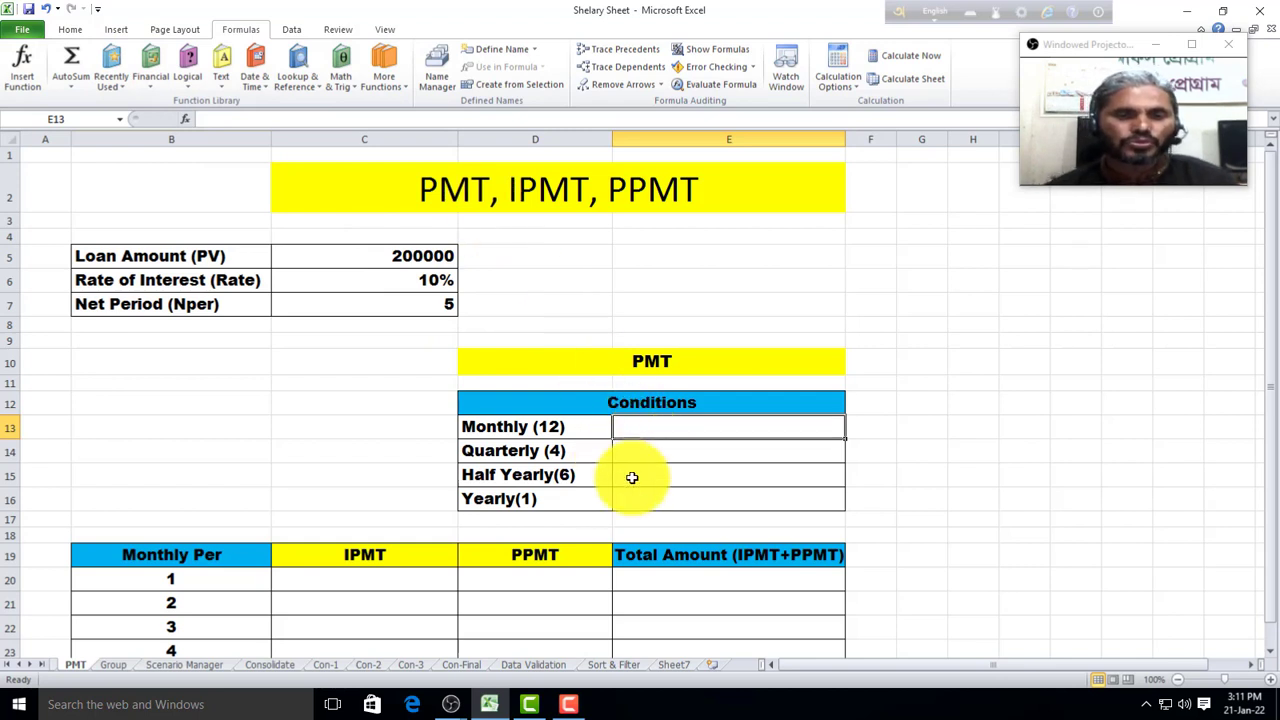
text(=)
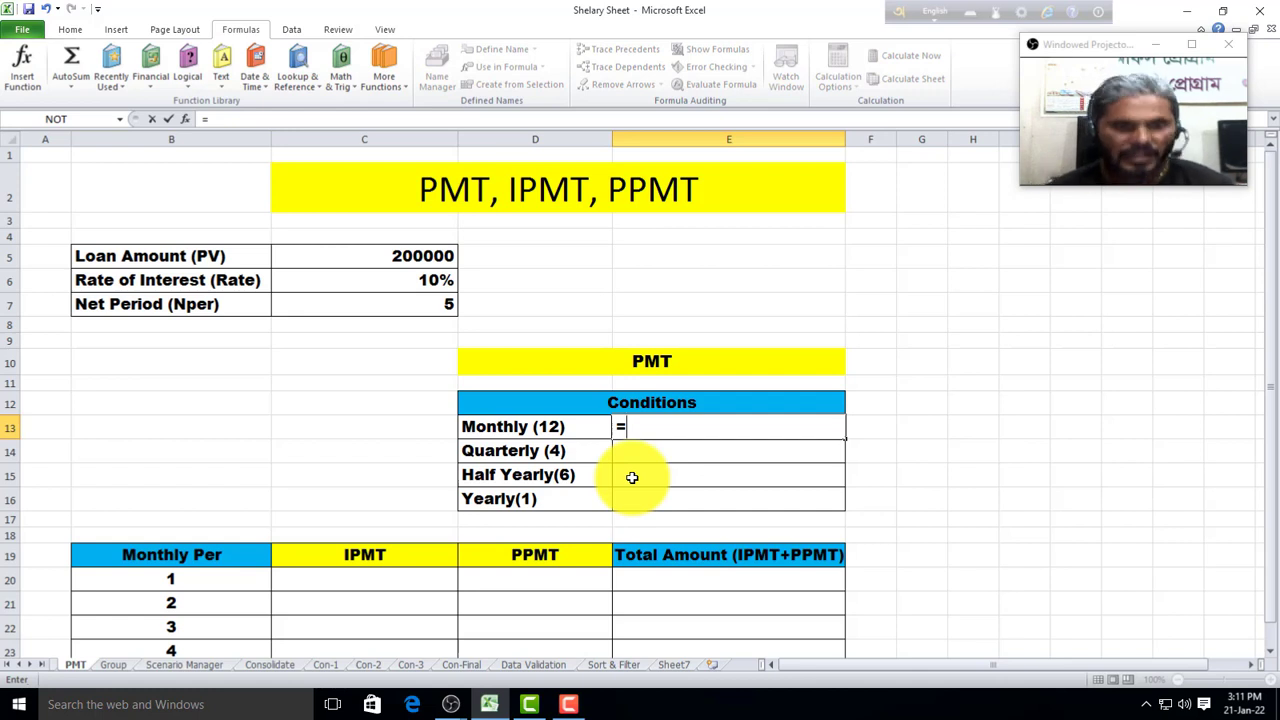
text(pmt)
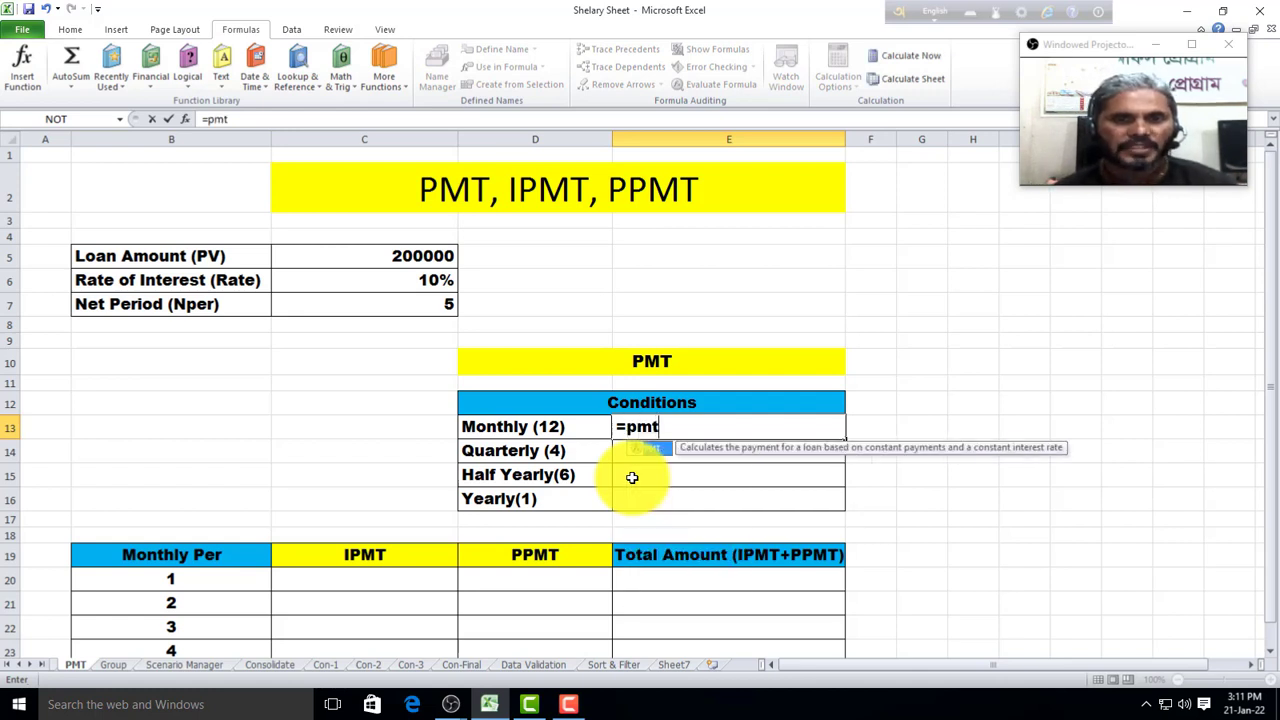
key(Tab)
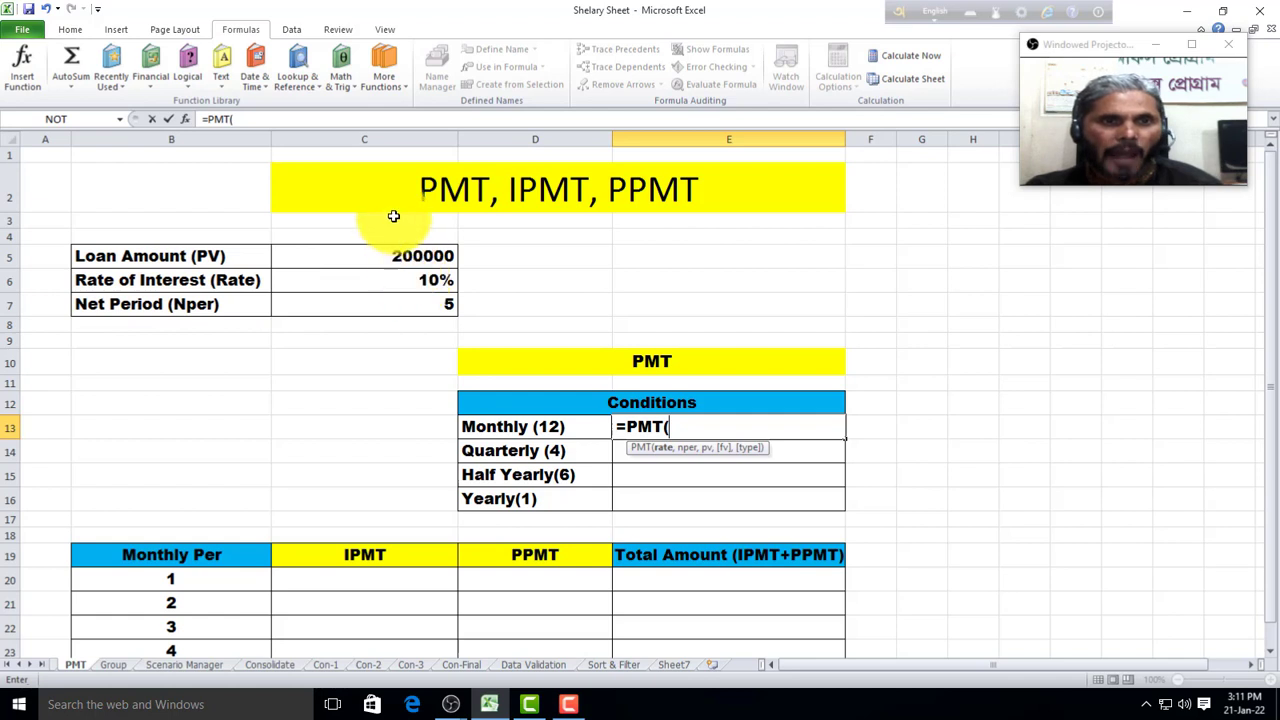
click(394, 280)
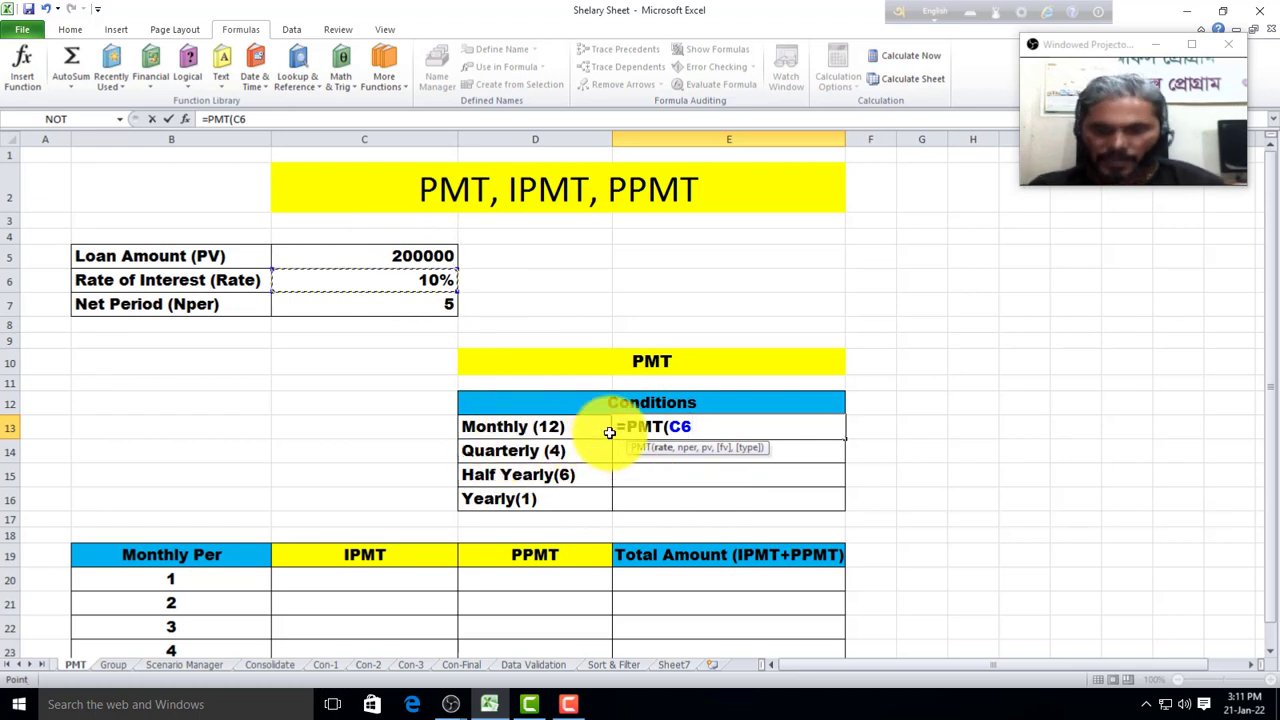
text(/12,)
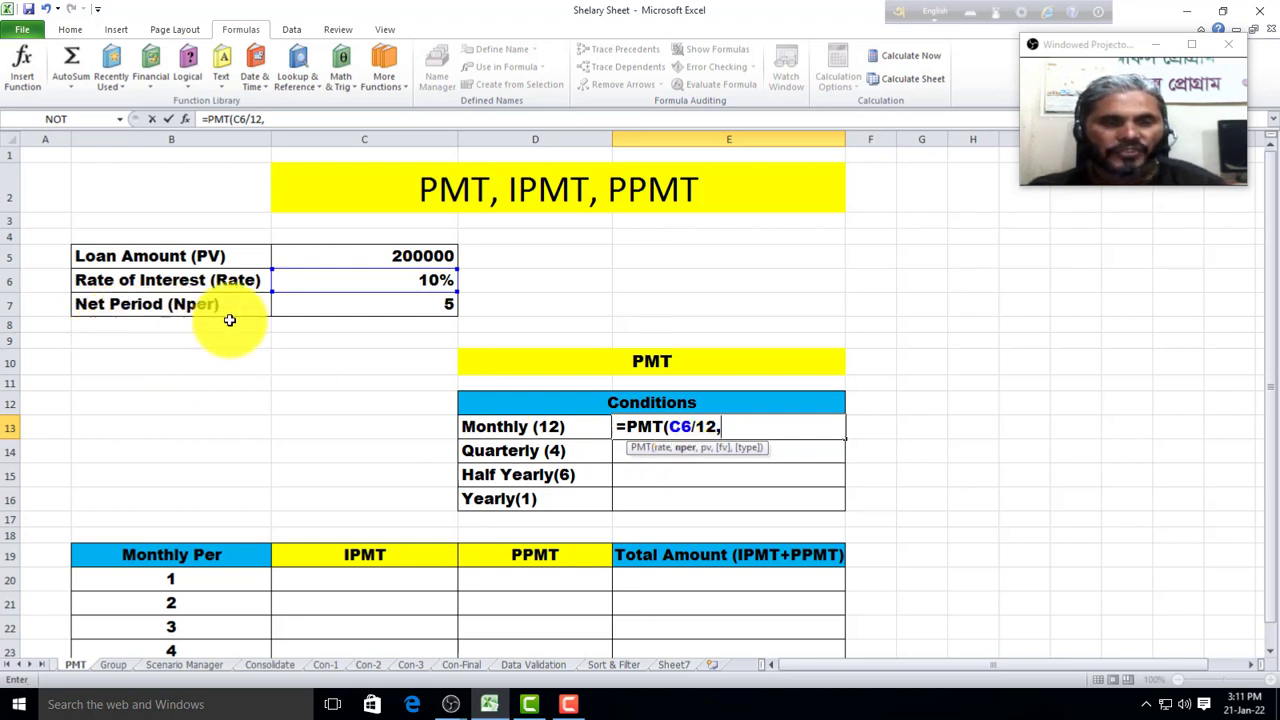
click(429, 310)
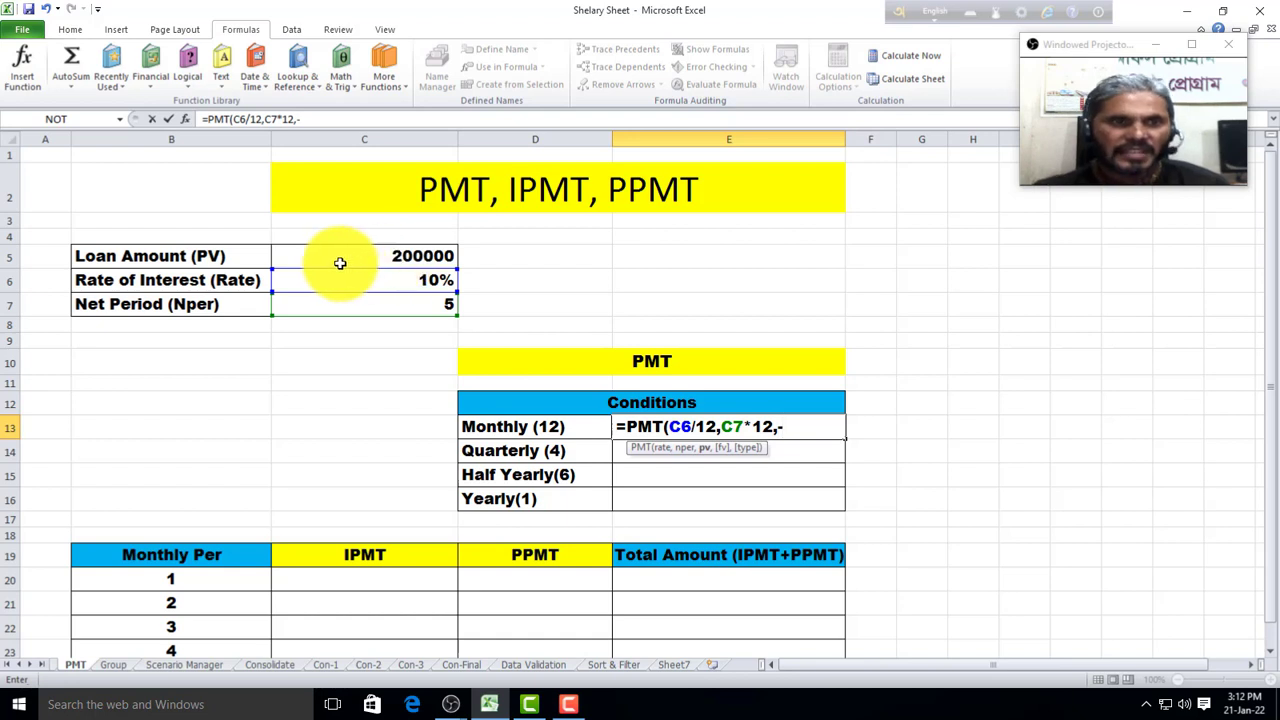
click(366, 256)
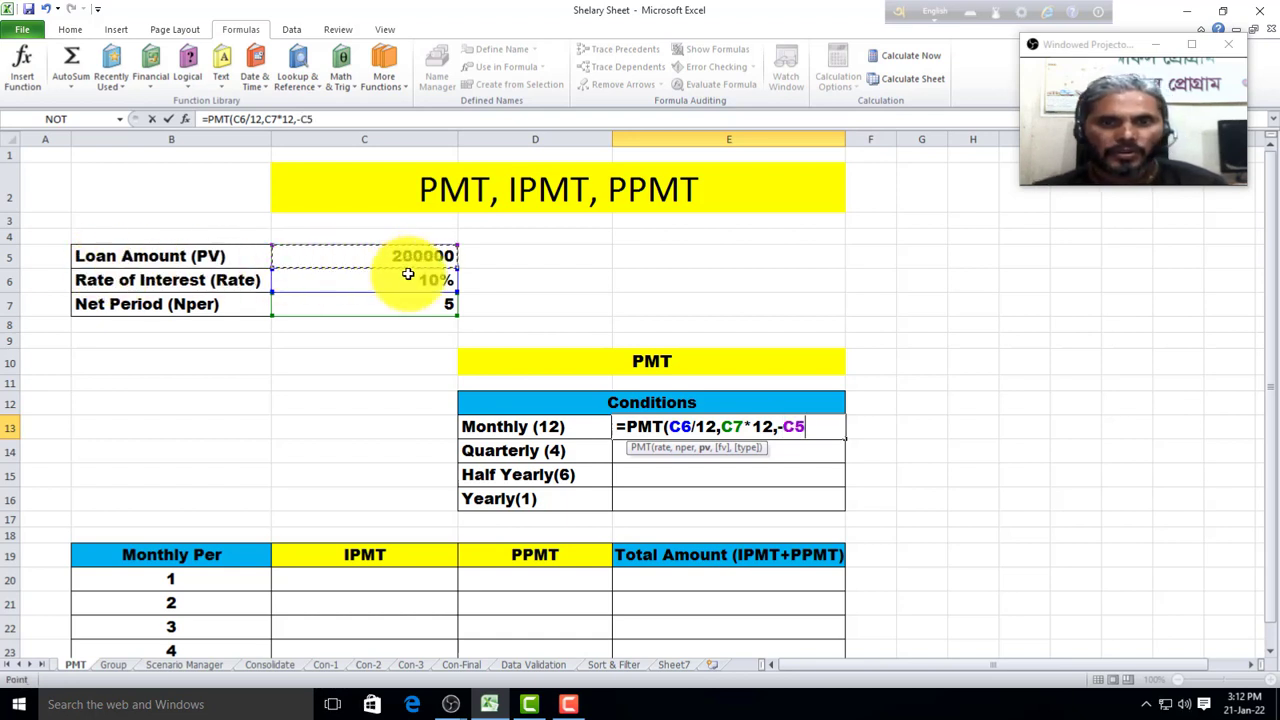
text())
key(Return)
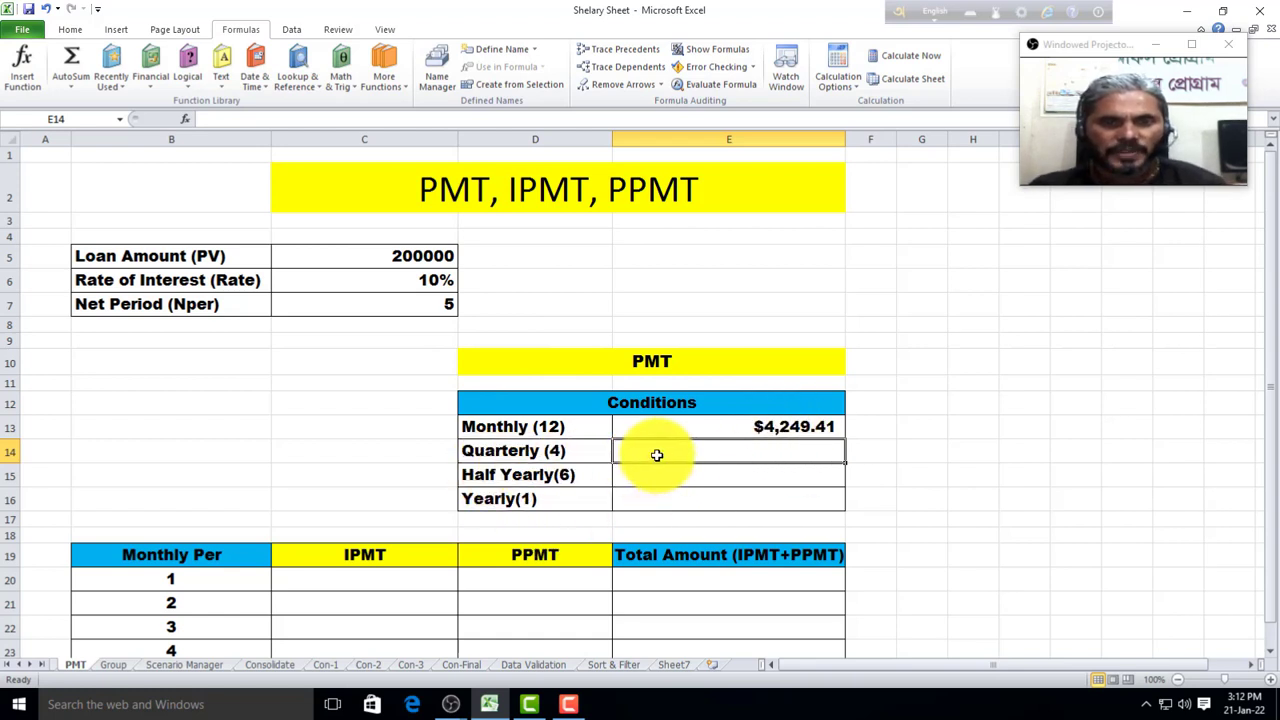
Step: Calculate the quarterly loan payment in E14 with the formula =PMT(C6/4,C7*12,-C5)
text(=)
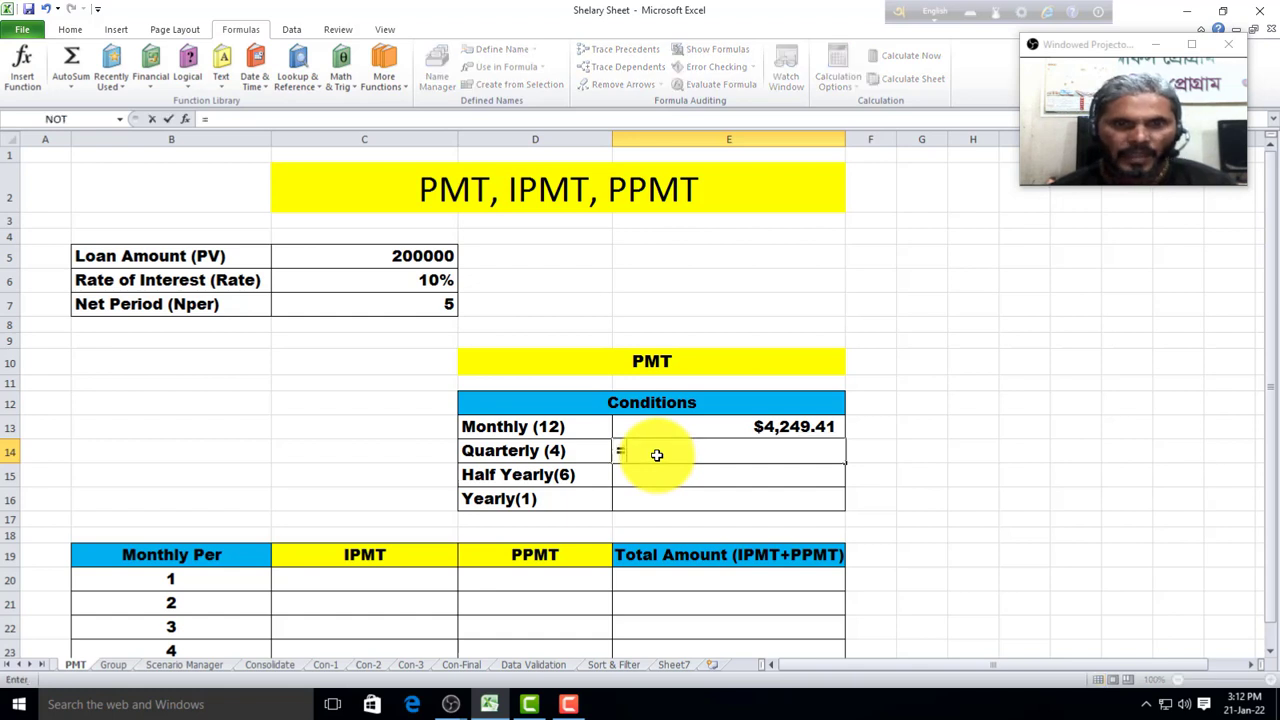
text(pmt)
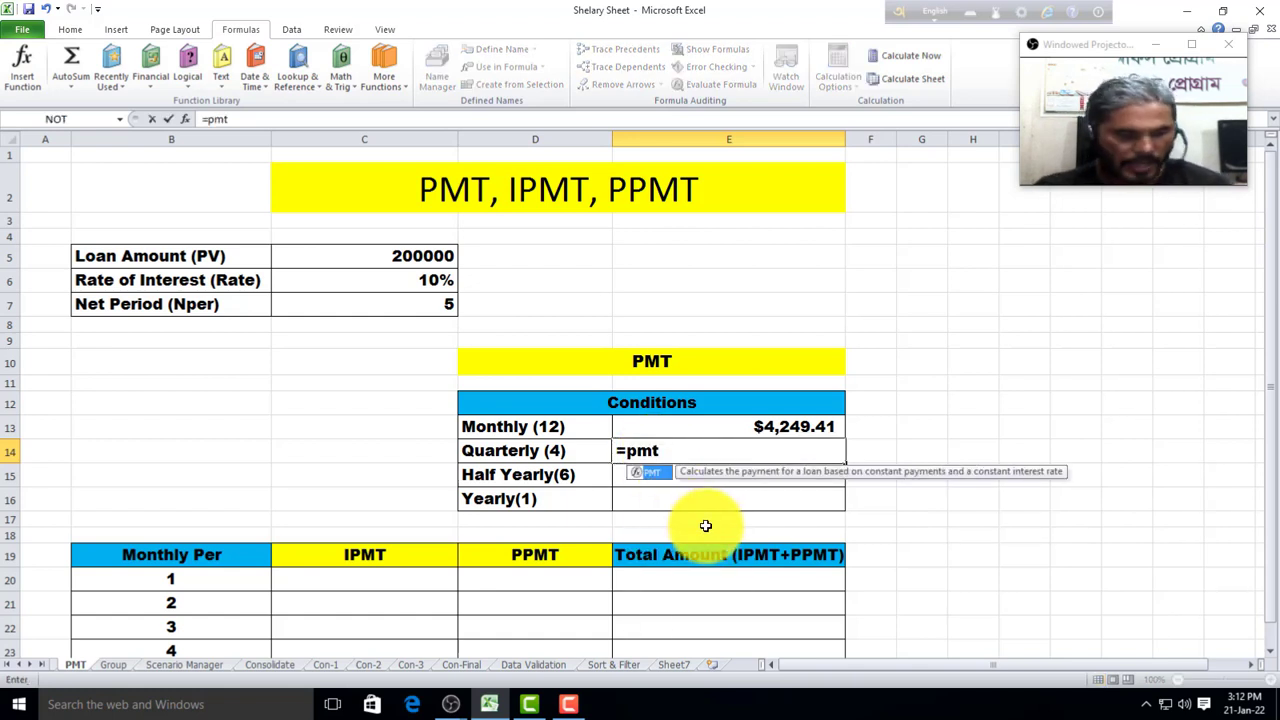
key(Tab)
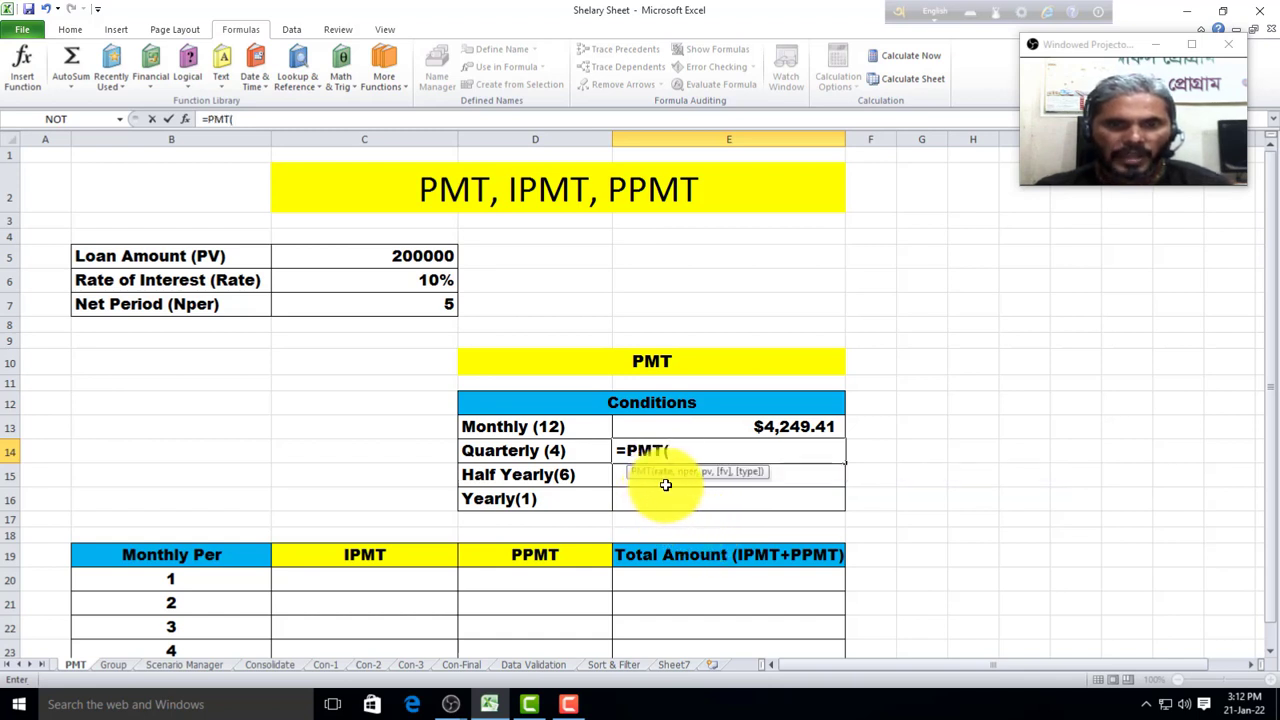
click(404, 285)
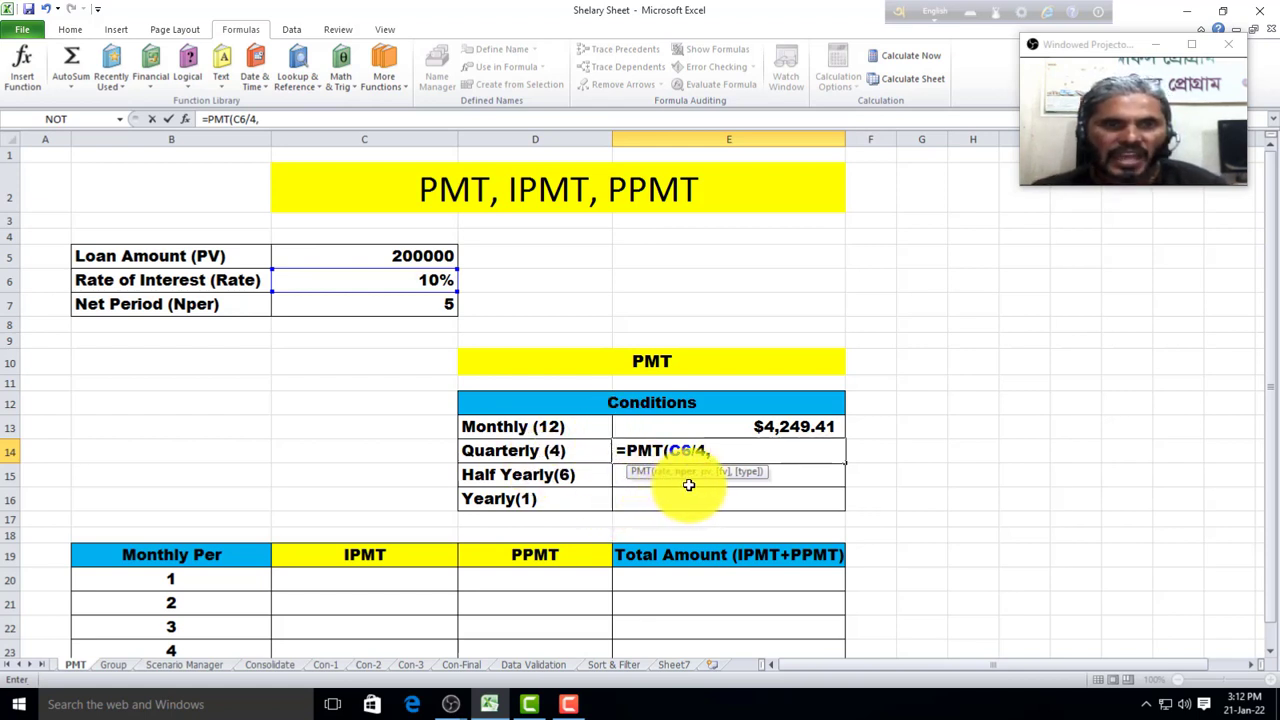
click(349, 306)
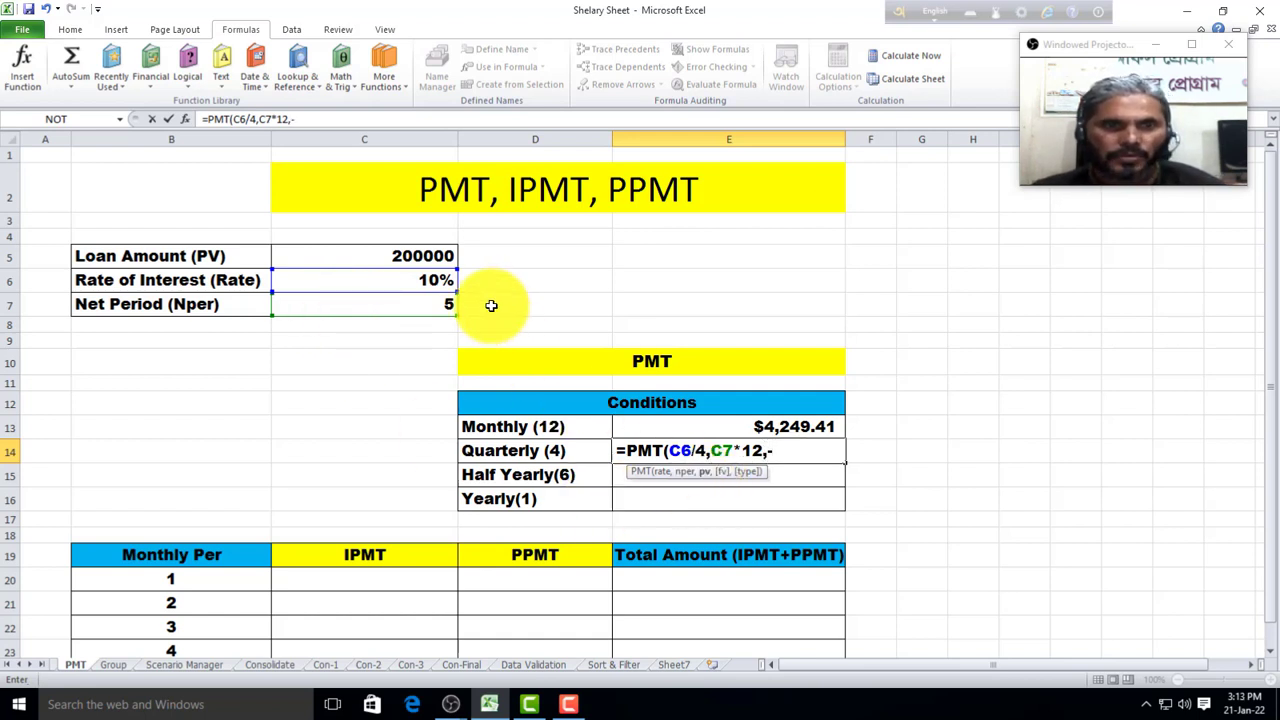
click(417, 257)
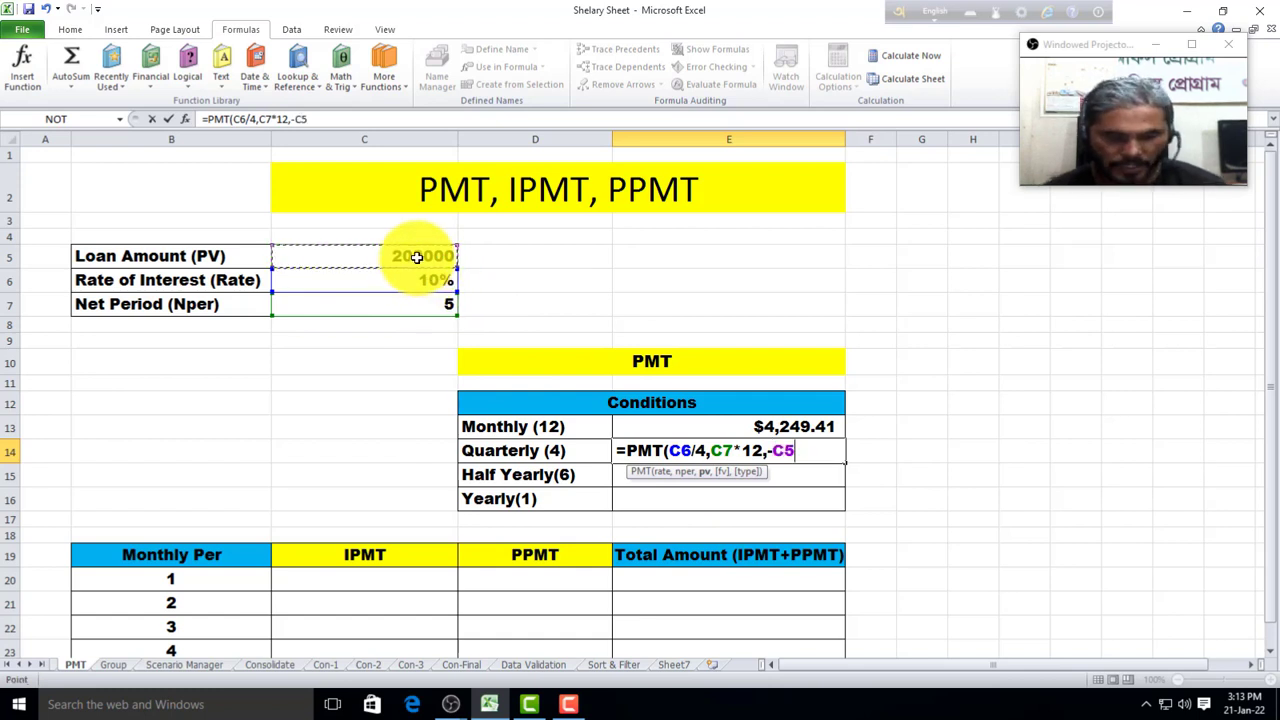
text())
key(Return)
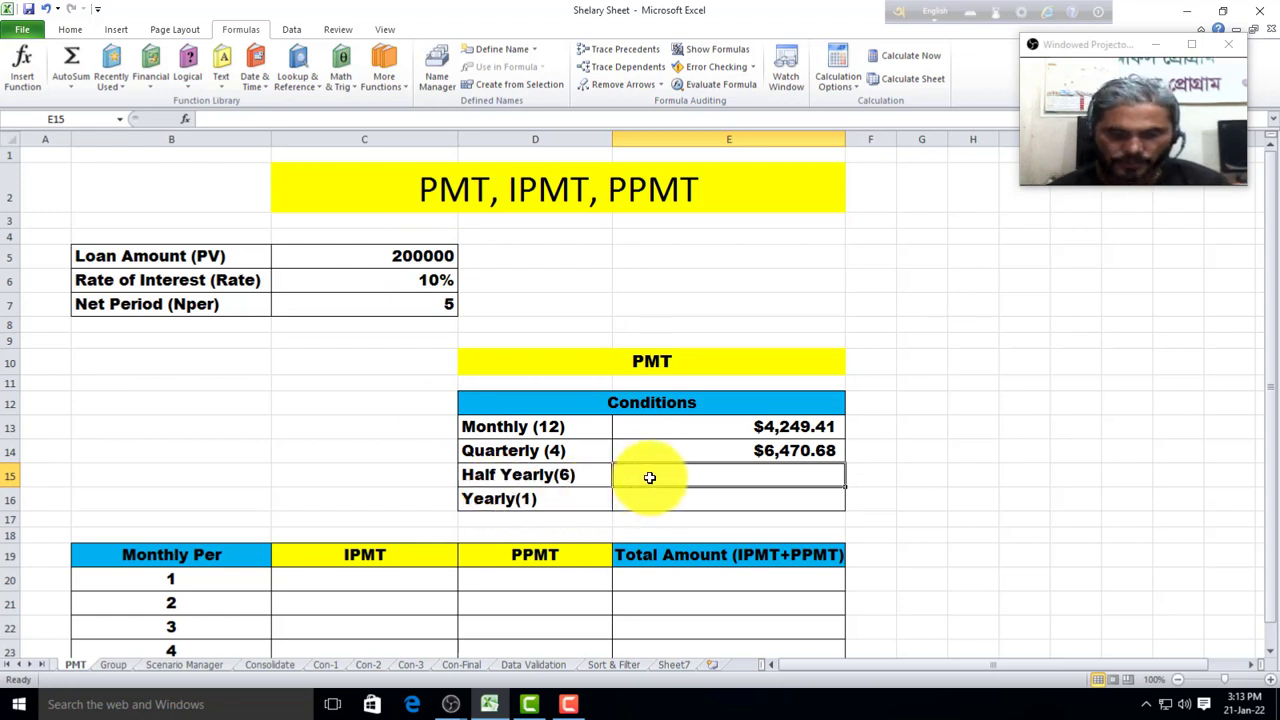
Step: Calculate the half-yearly loan payment in E15 with the formula =PMT(C6/6,C7/12,-C5)
text(=pm)
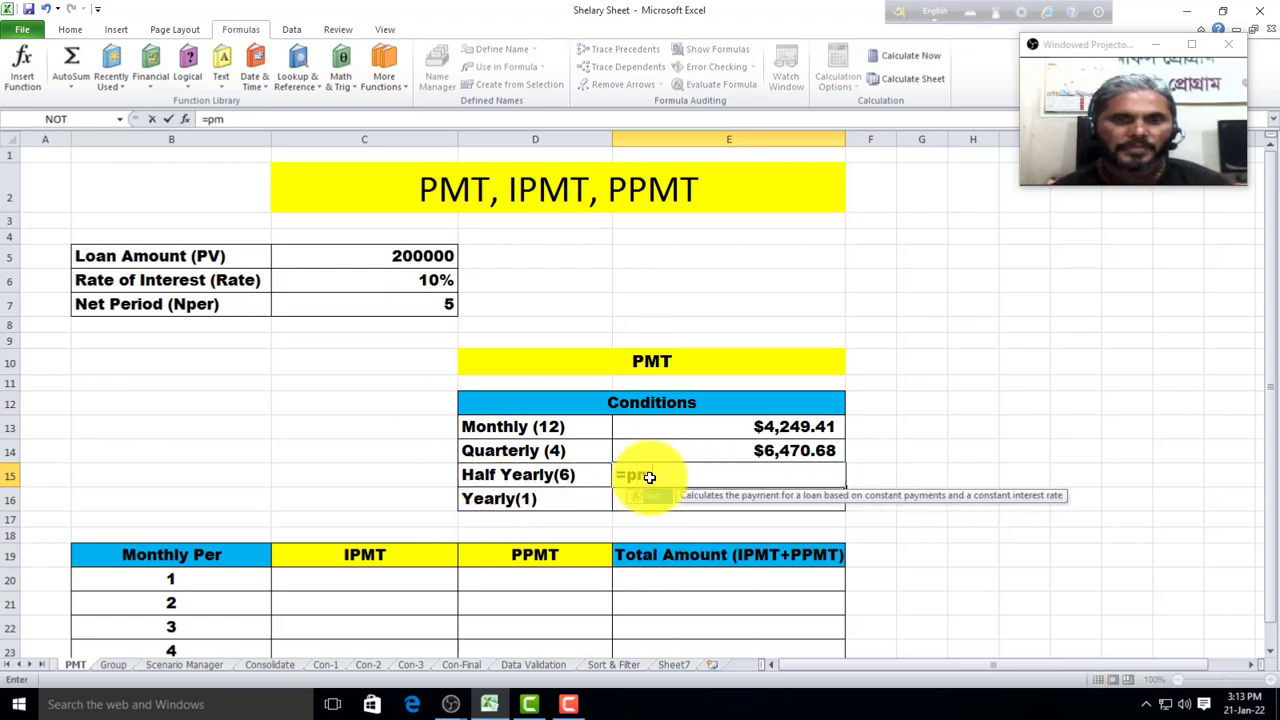
text(t)
key(Tab)
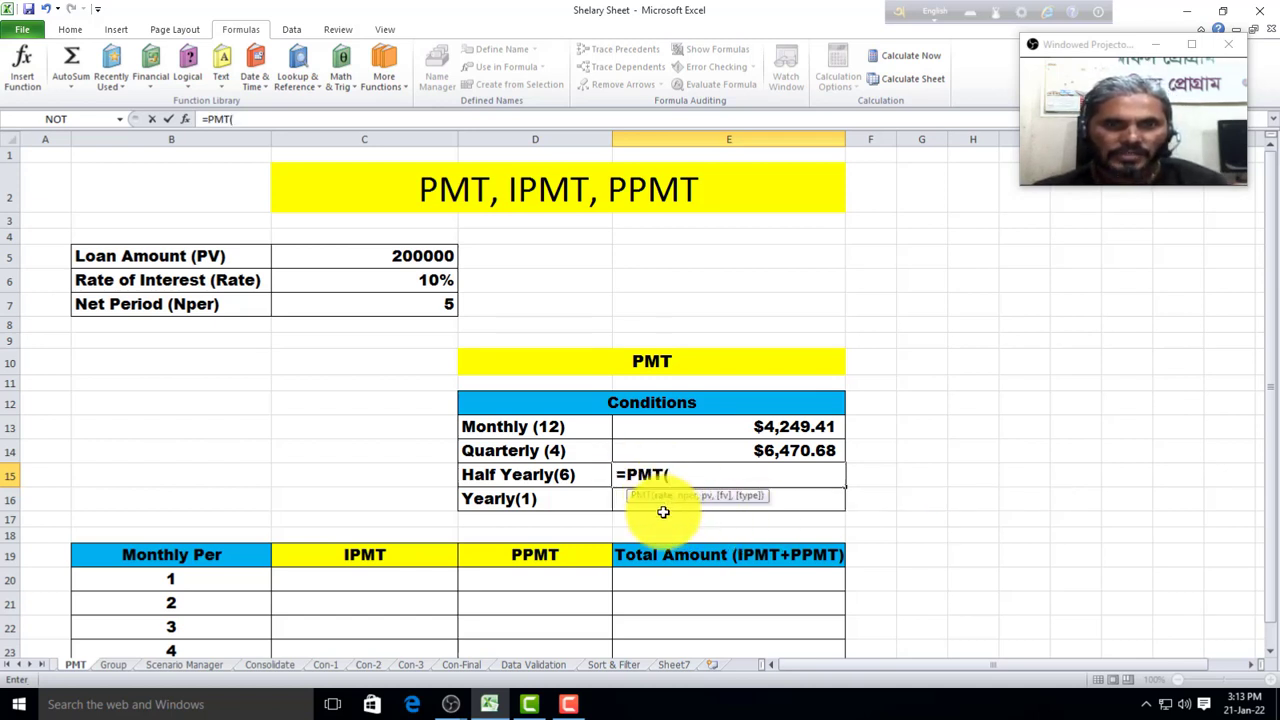
click(410, 286)
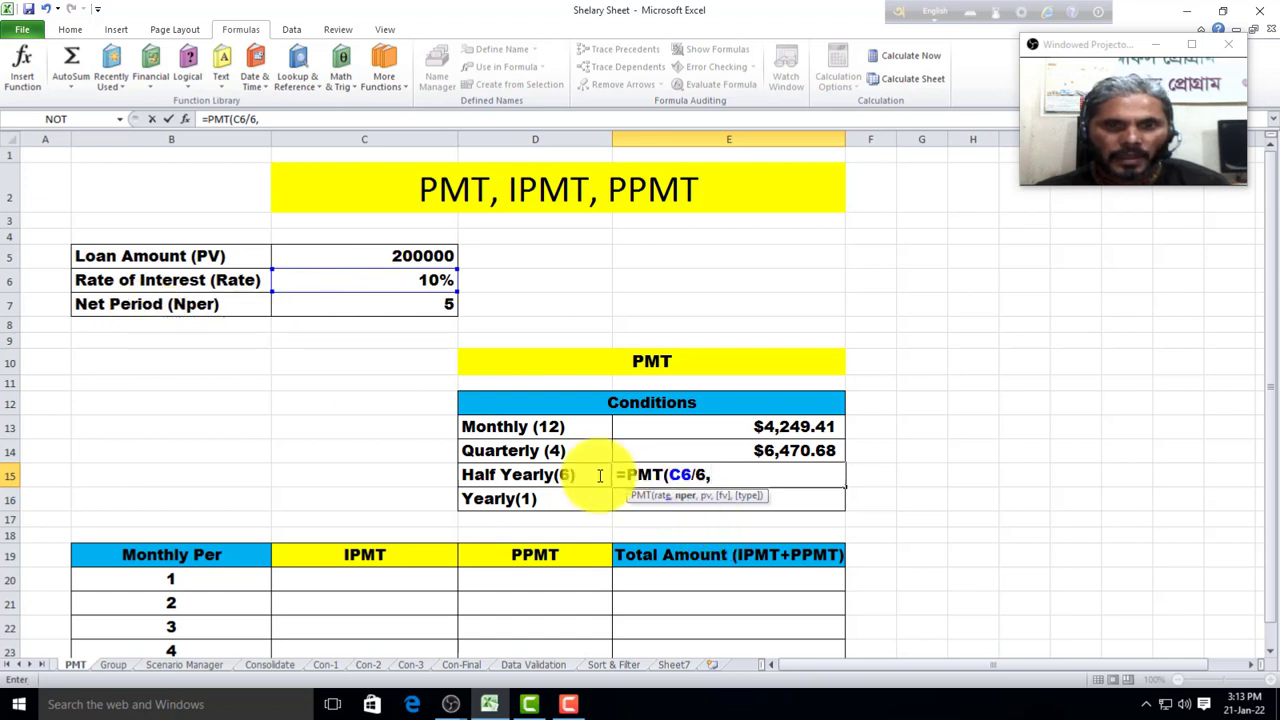
click(349, 305)
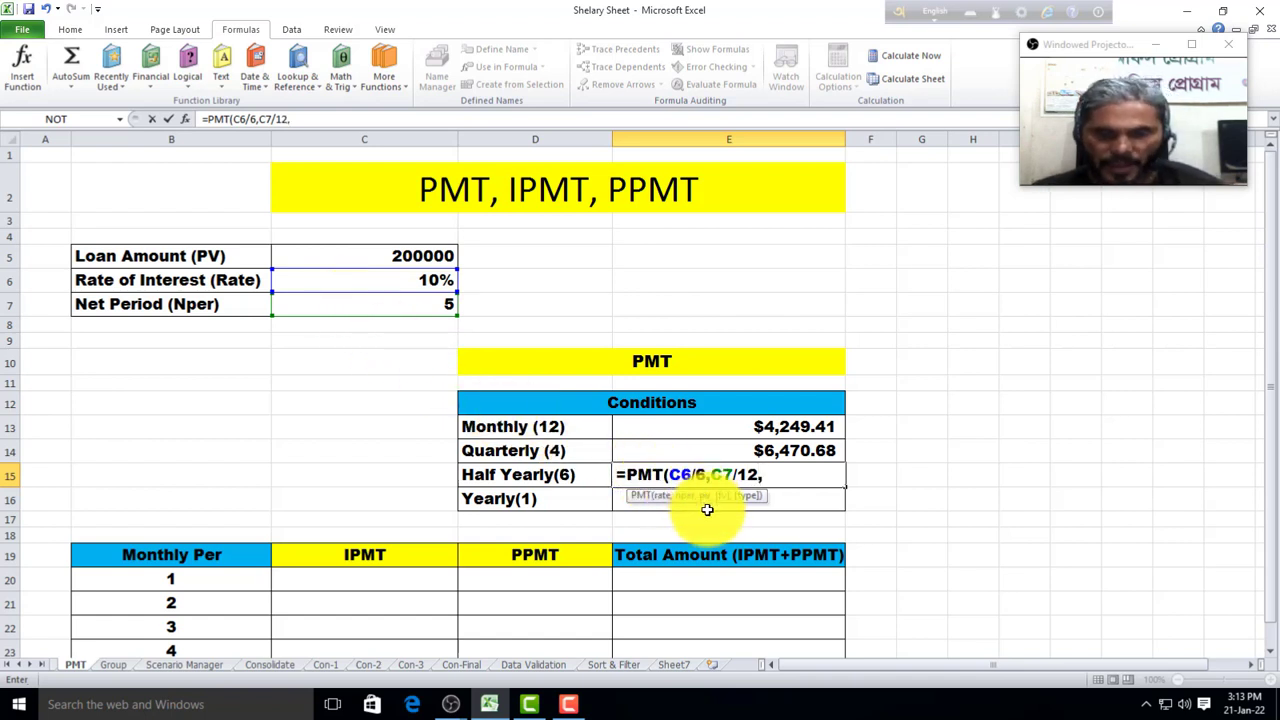
text(-)
click(437, 256)
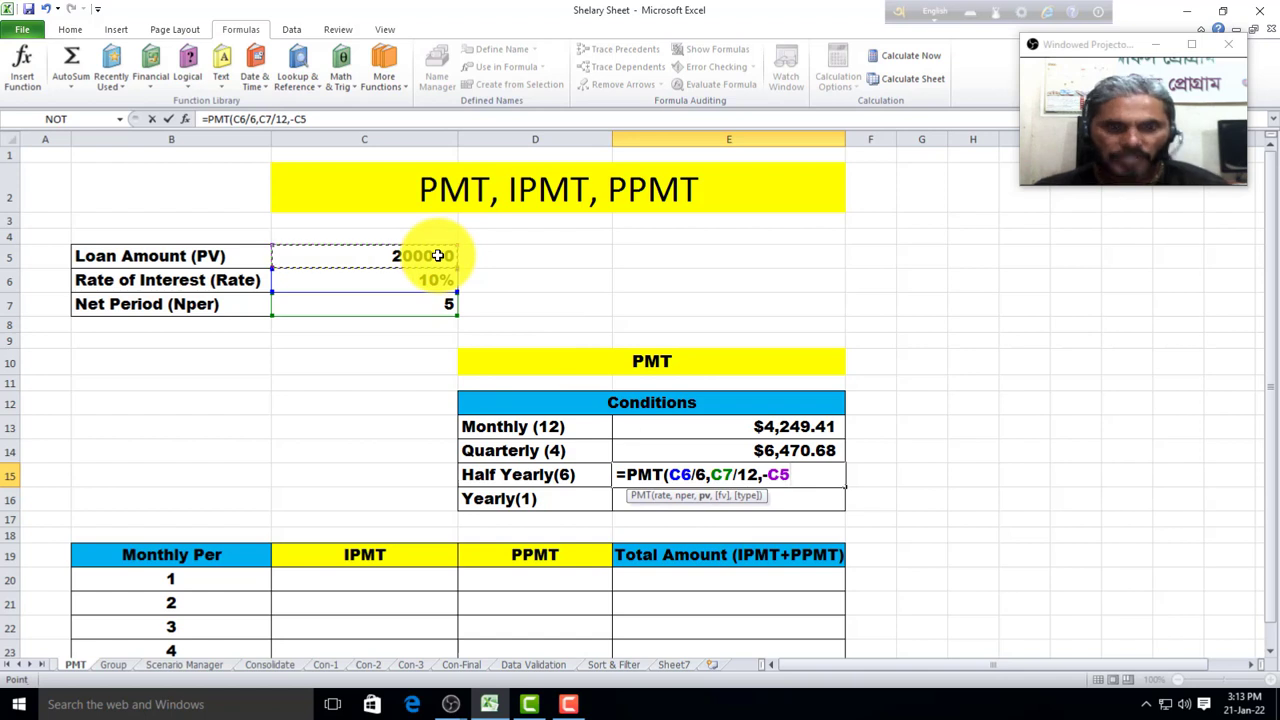
key(Return)
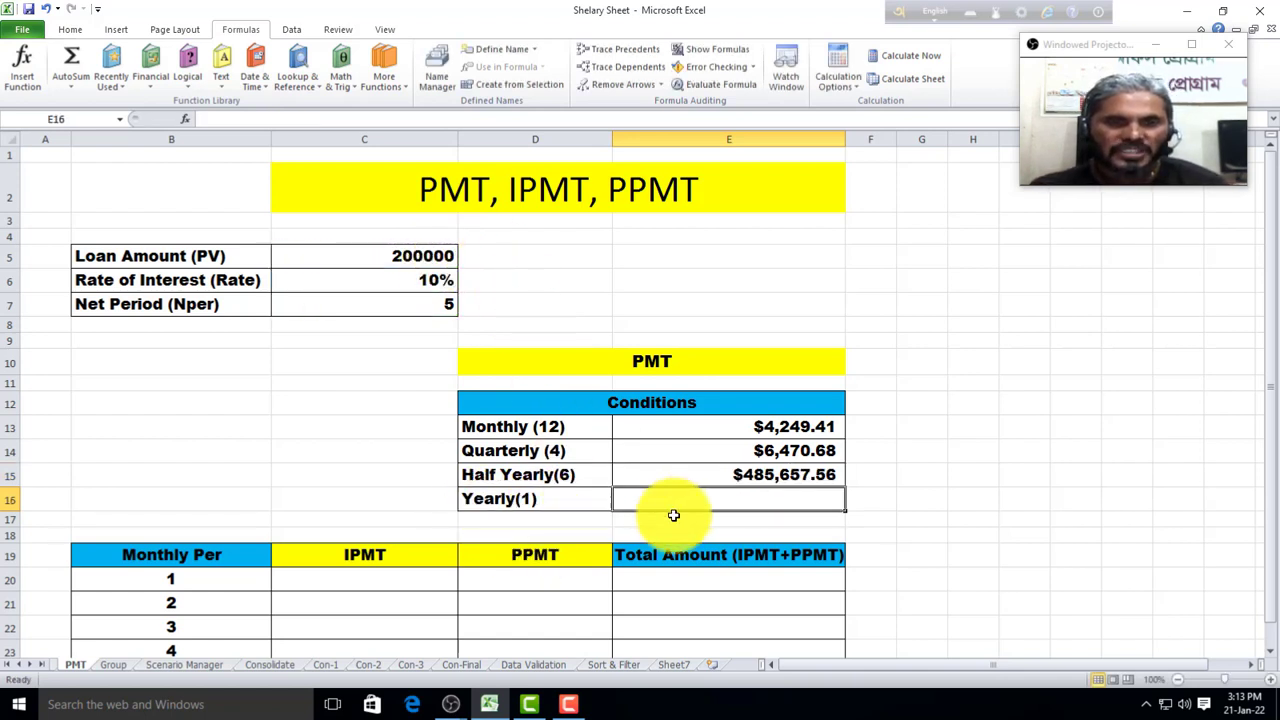
Step: Calculate the yearly loan payment in E16 with the formula =PMT(C6,C7,-C5)
text(=)
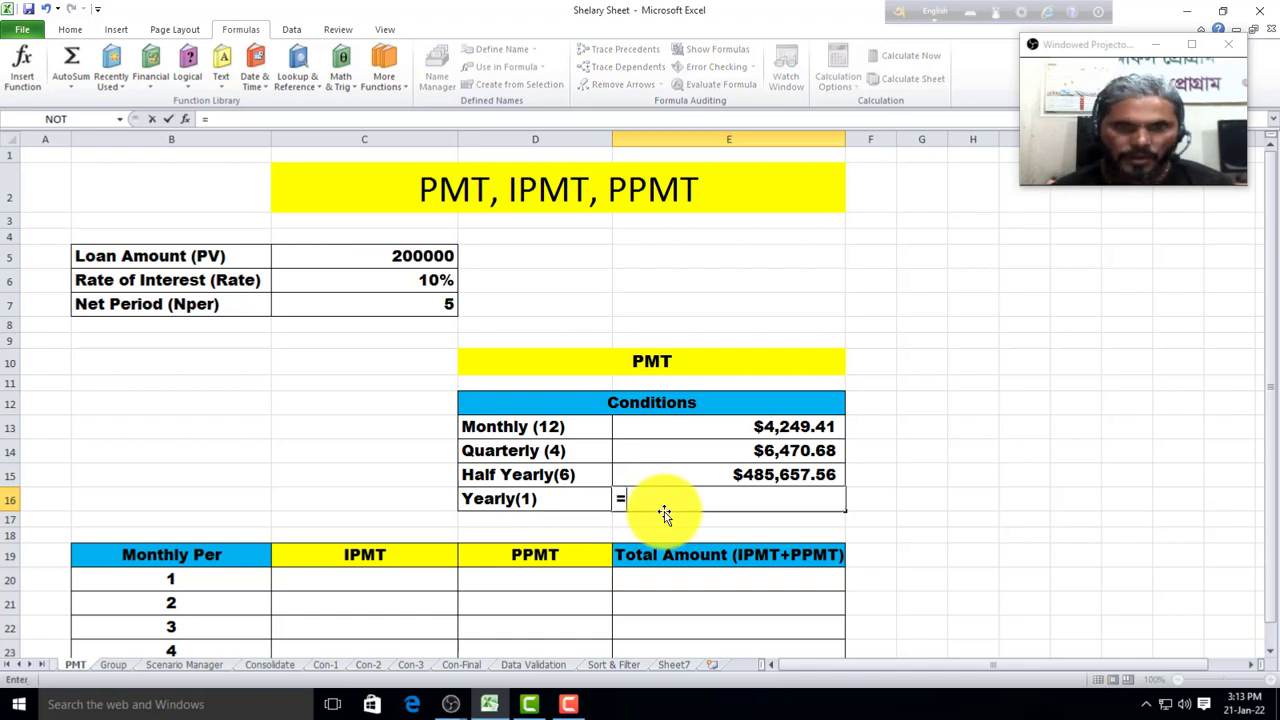
text(pmt)
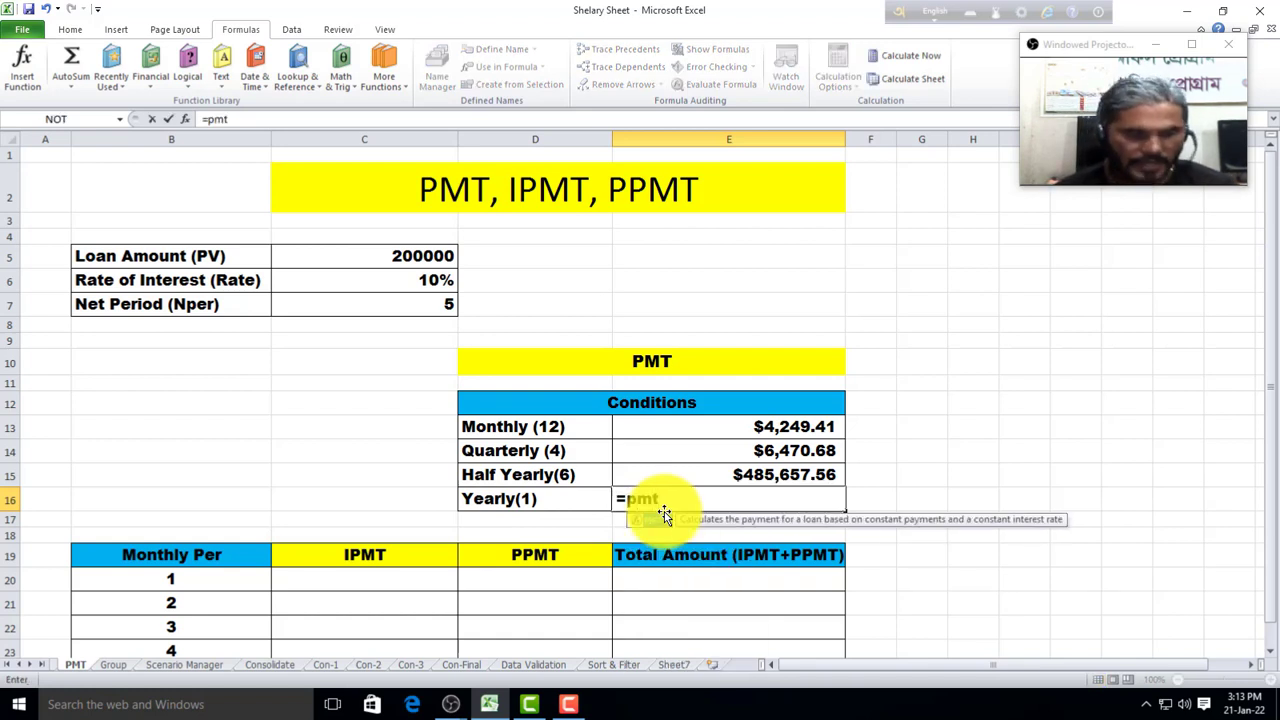
key(Tab)
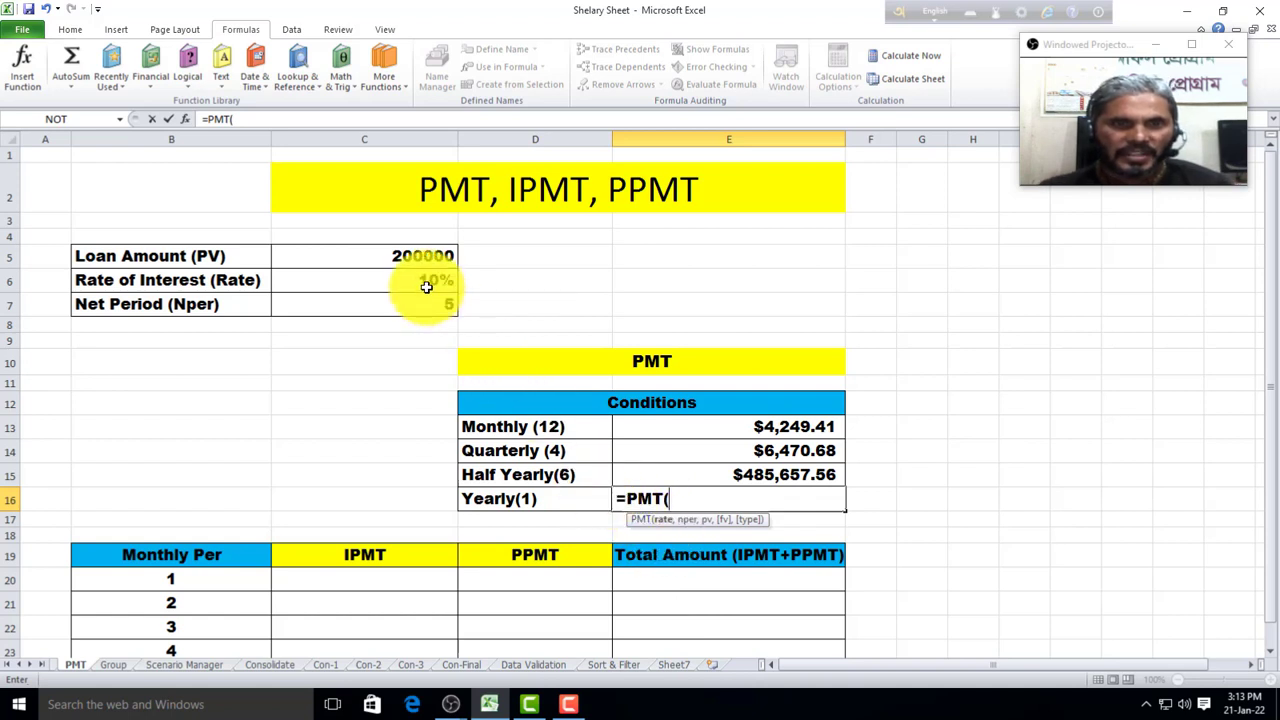
click(424, 284)
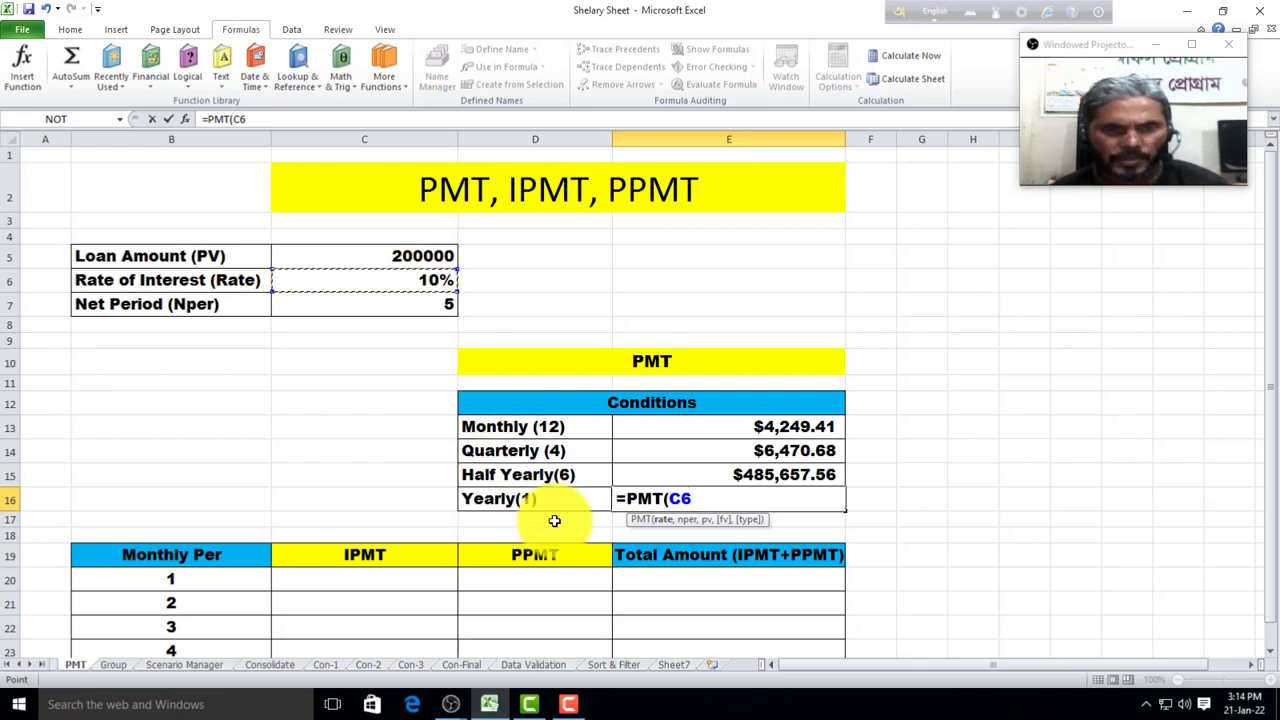
text(,)
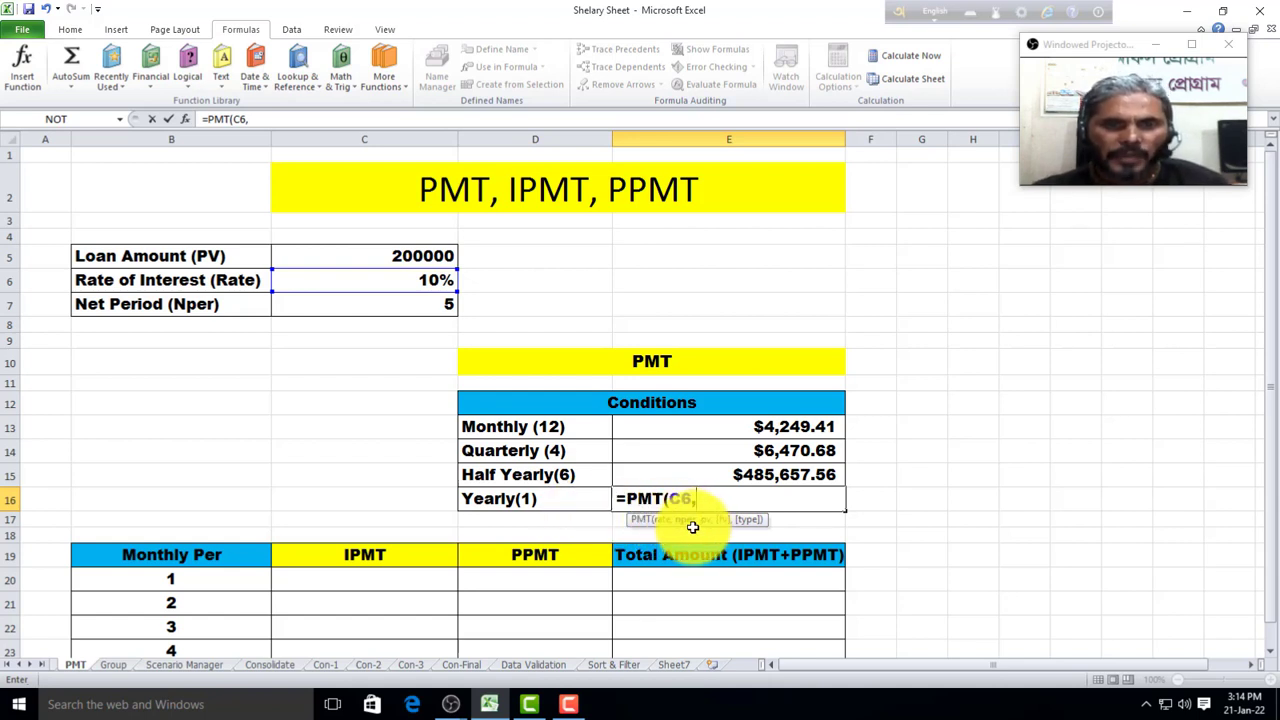
click(427, 306)
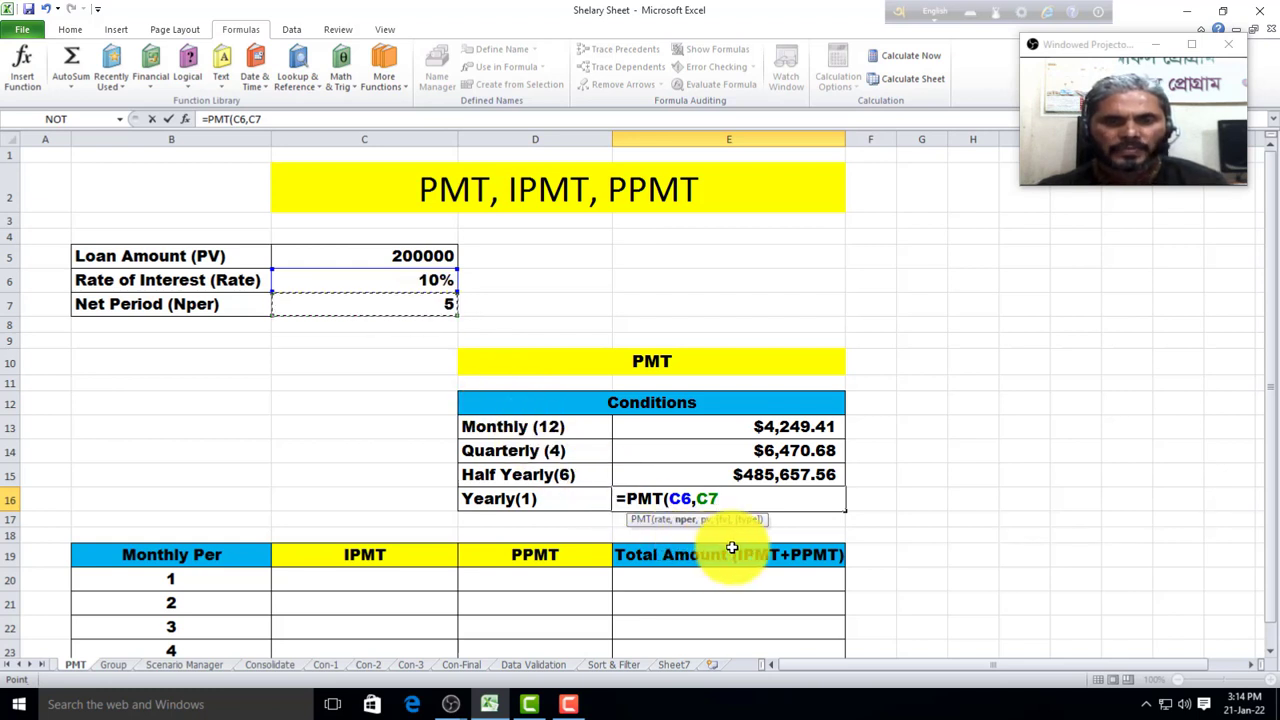
text(,)
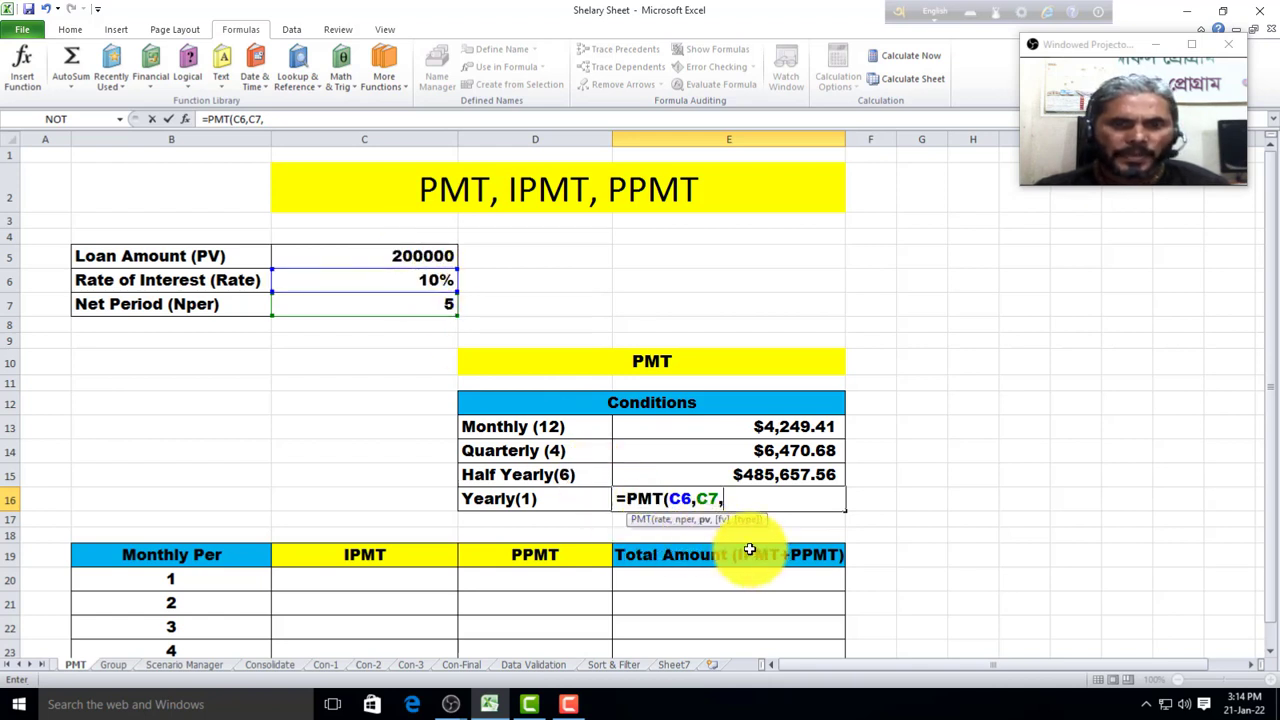
click(386, 258)
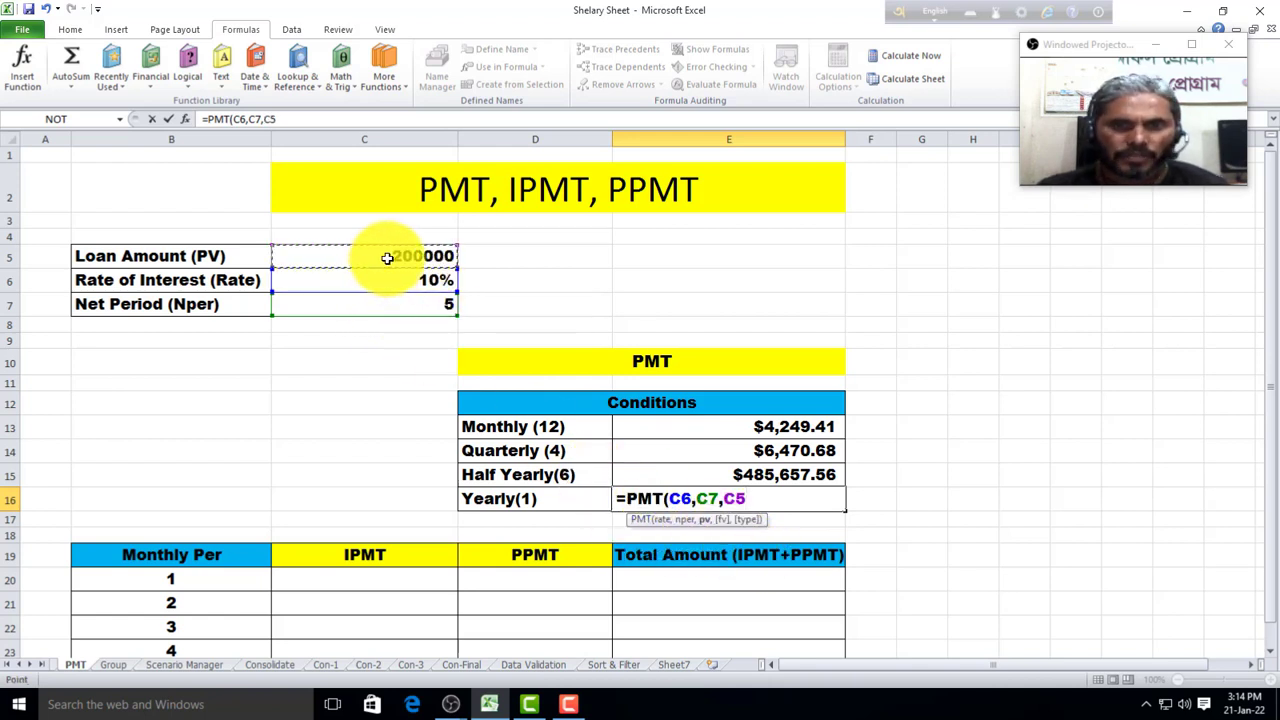
key(BackSpace)
key(BackSpace)
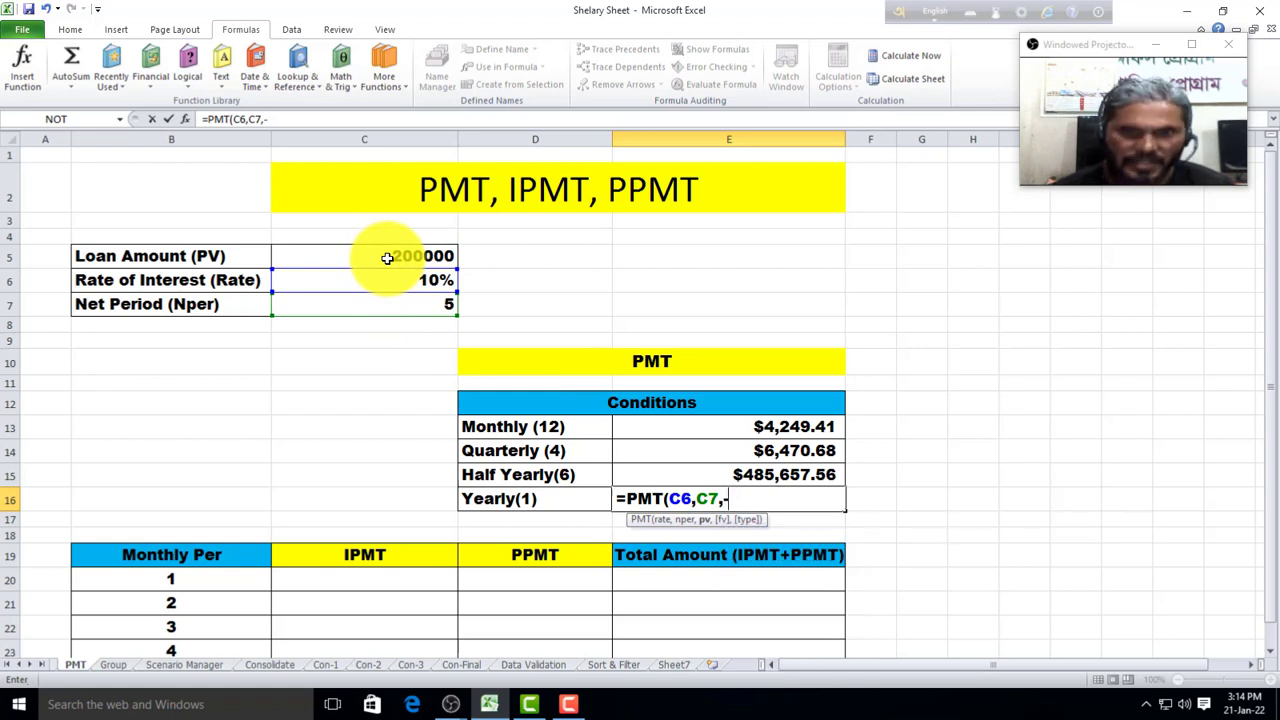
click(391, 257)
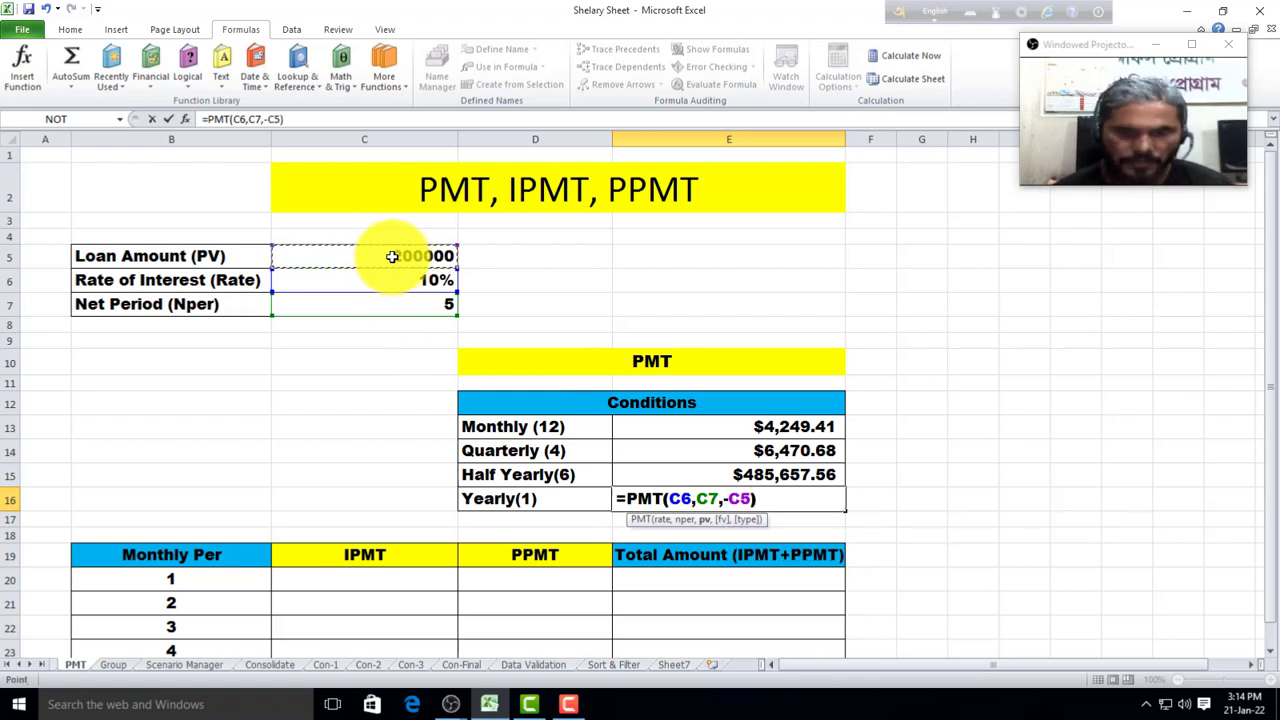
key(Return)
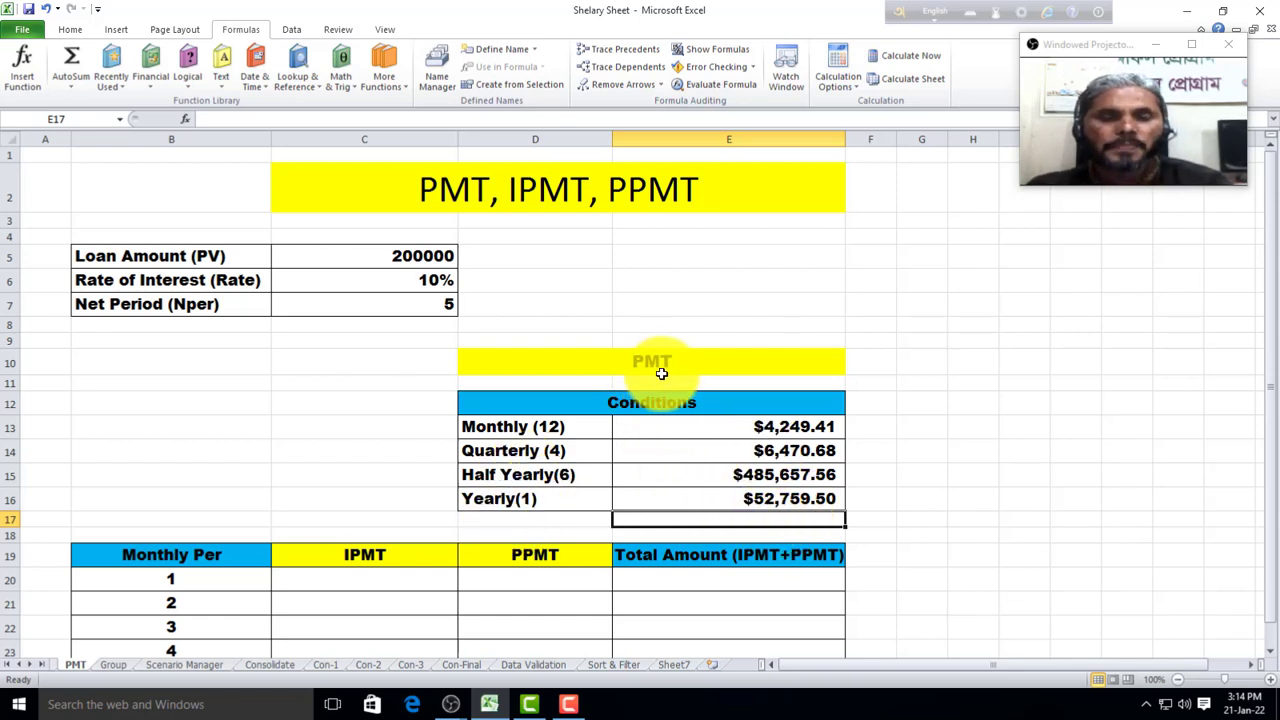
scroll(745, 450, down, 1)
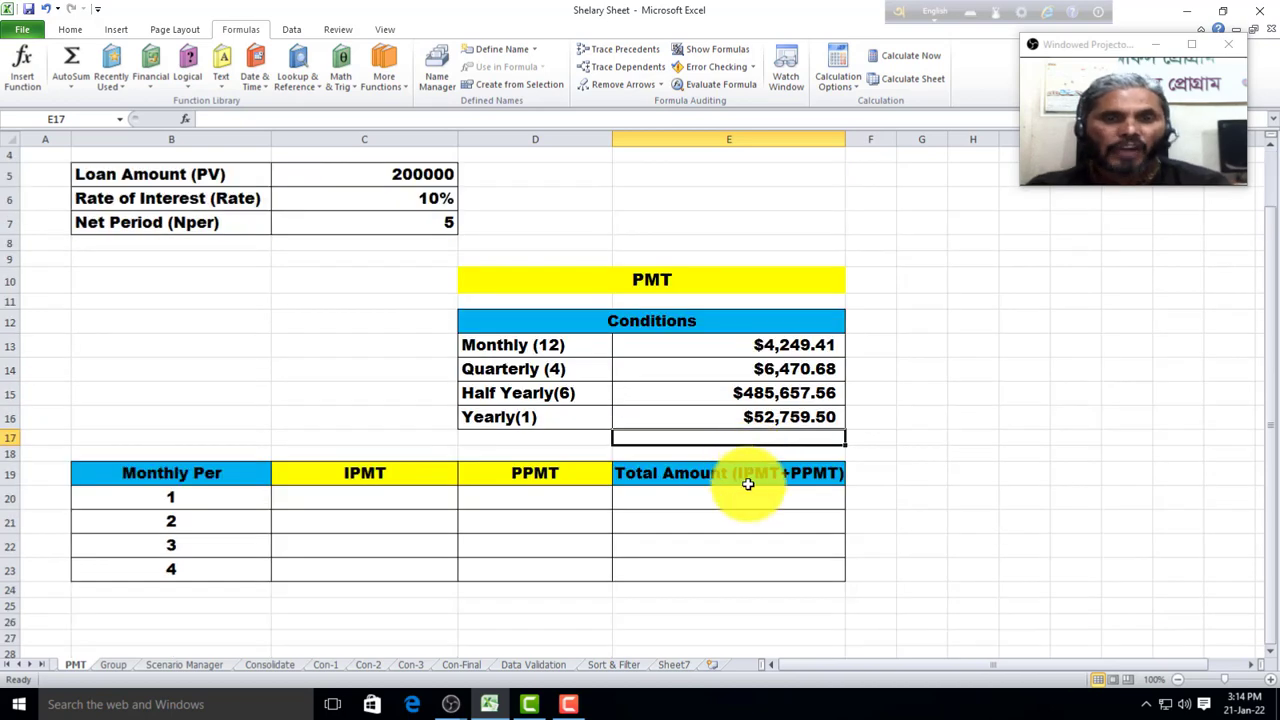
scroll(651, 480, up, 1)
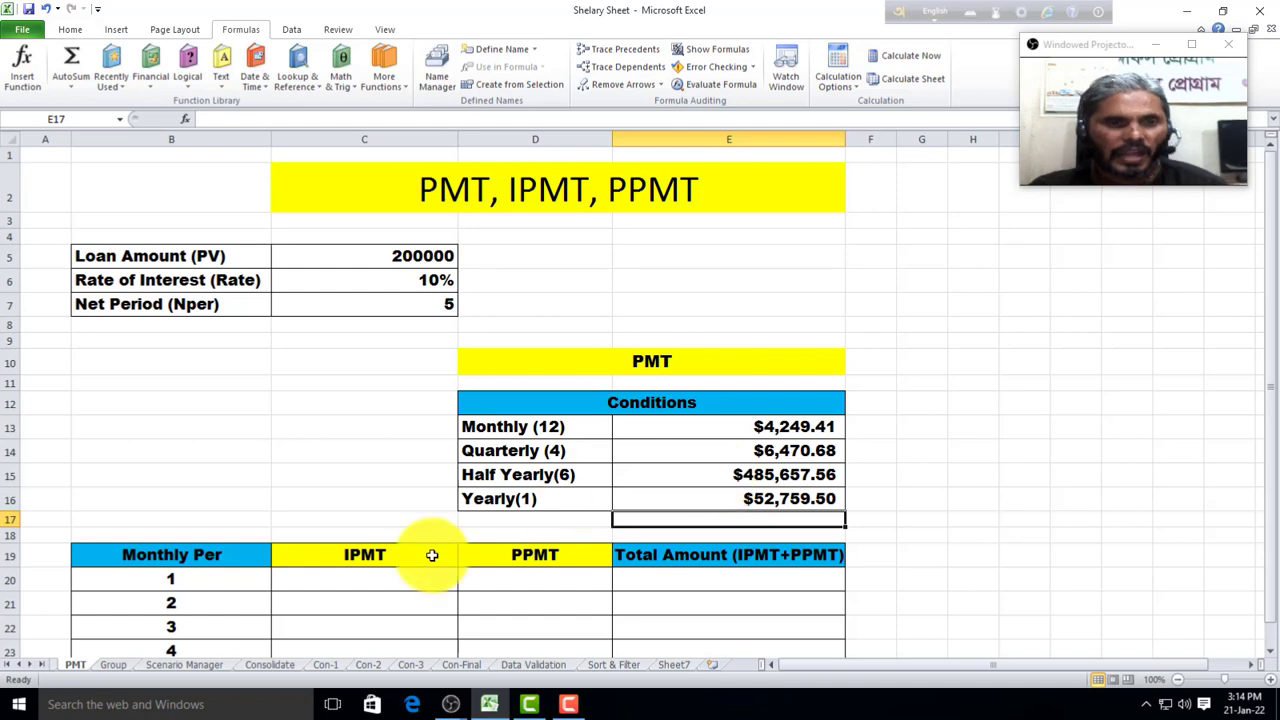
scroll(415, 545, down, 1)
scroll(392, 535, up, 1)
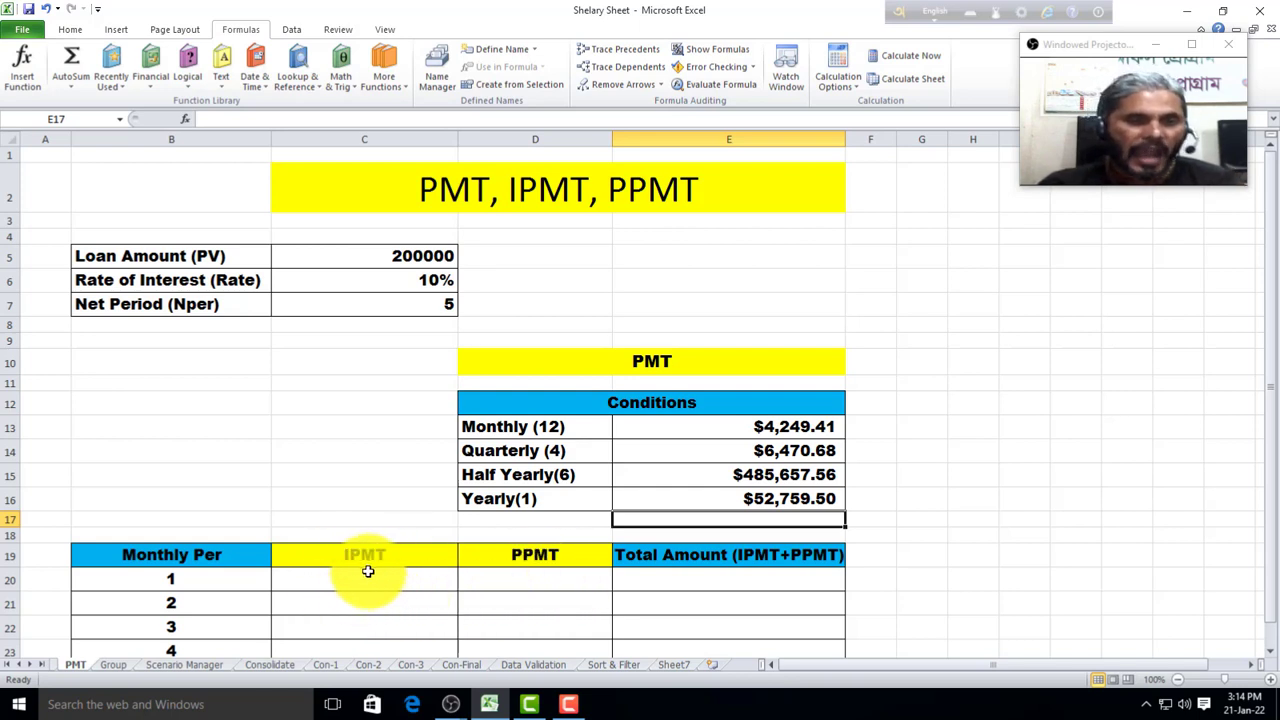
click(549, 583)
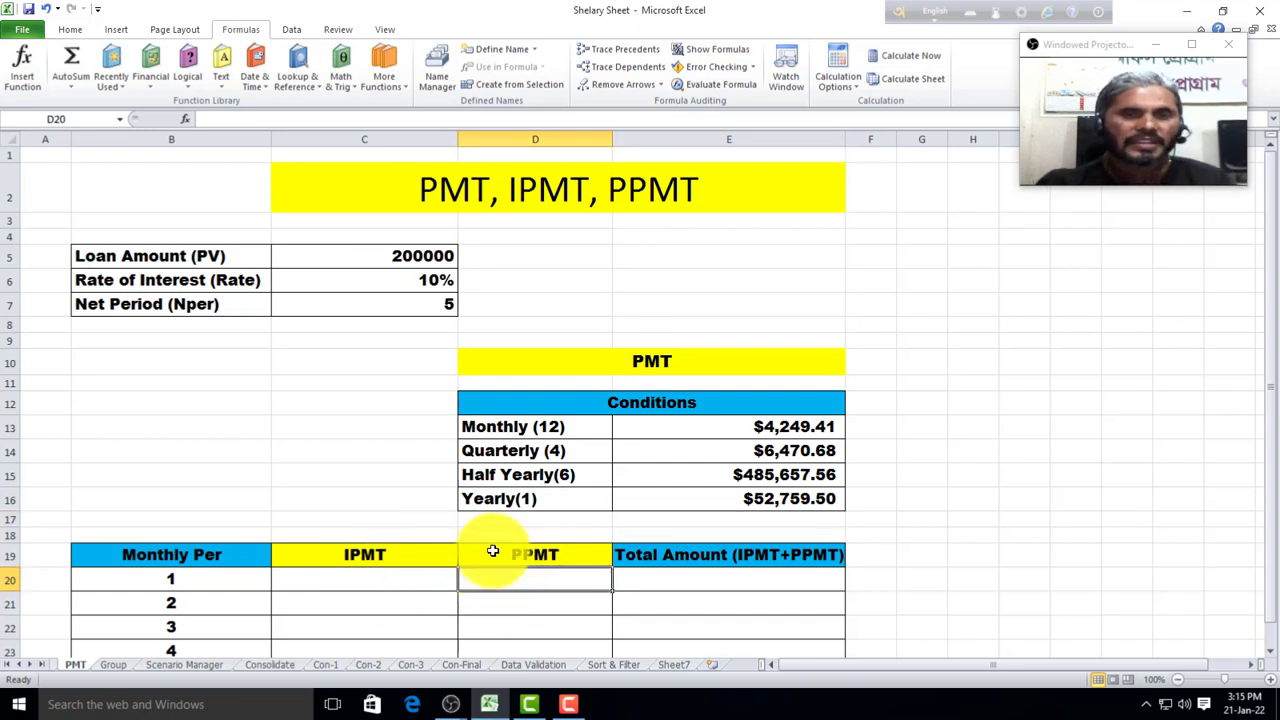
Step: Start an IPMT formula in C20 for the first month, with the absolute reference $C$6/12 as its rate
scroll(490, 515, down, 1)
click(357, 500)
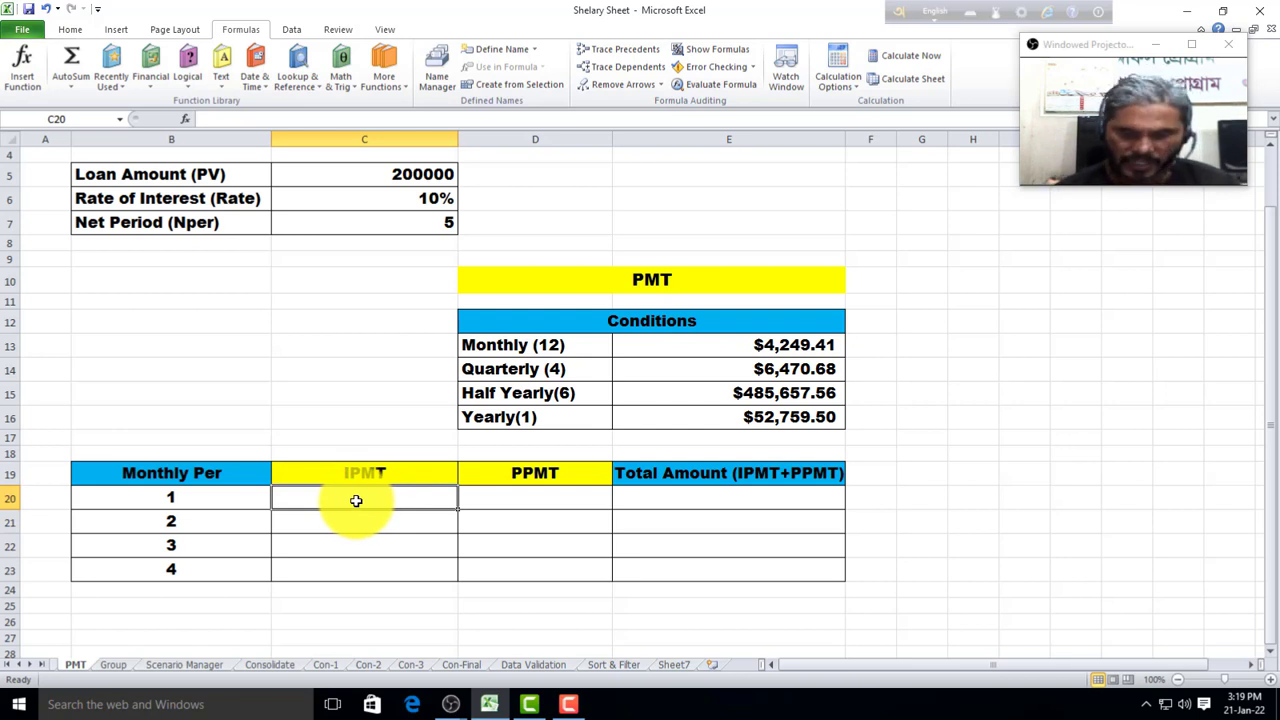
text(=)
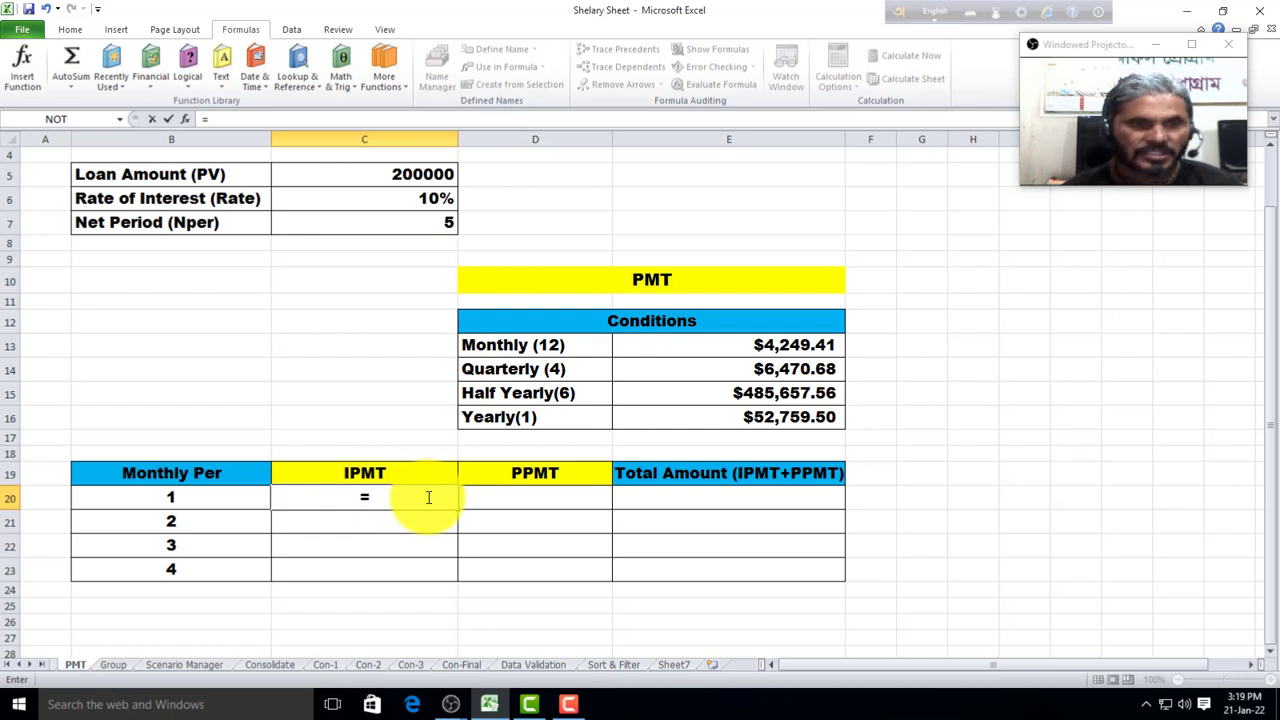
text(ipmt)
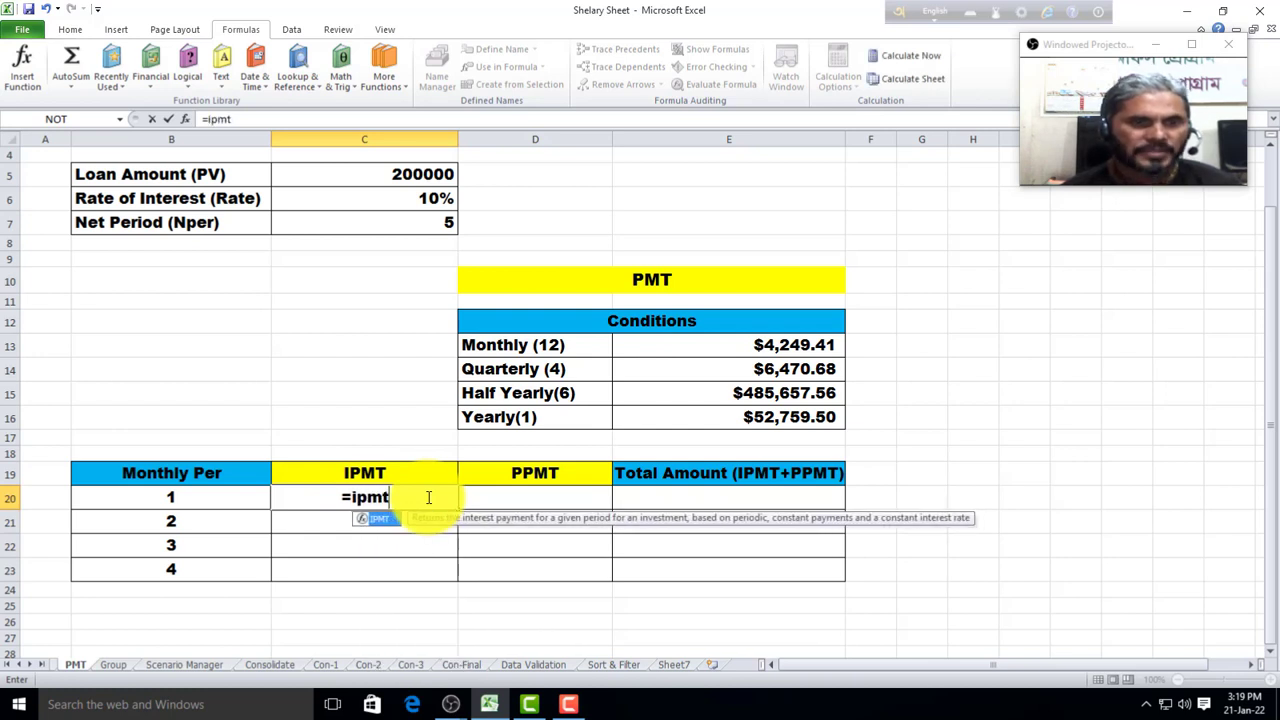
key(Tab)
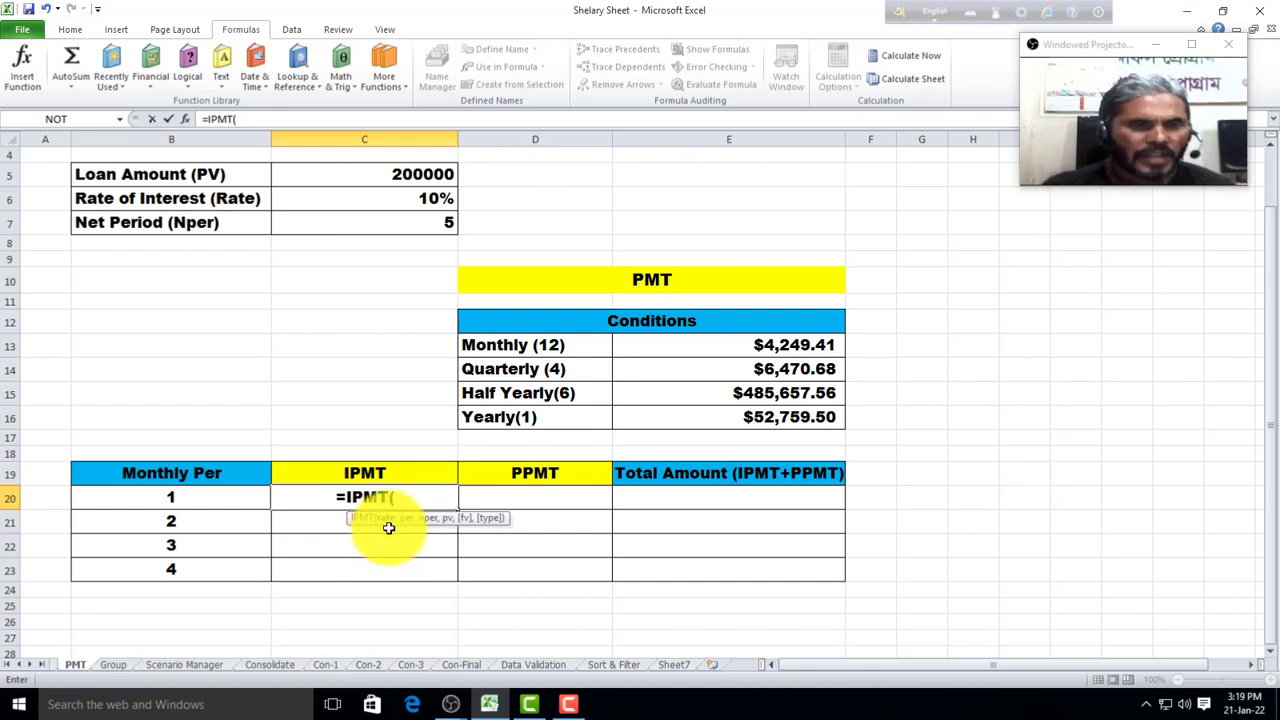
scroll(384, 530, up, 1)
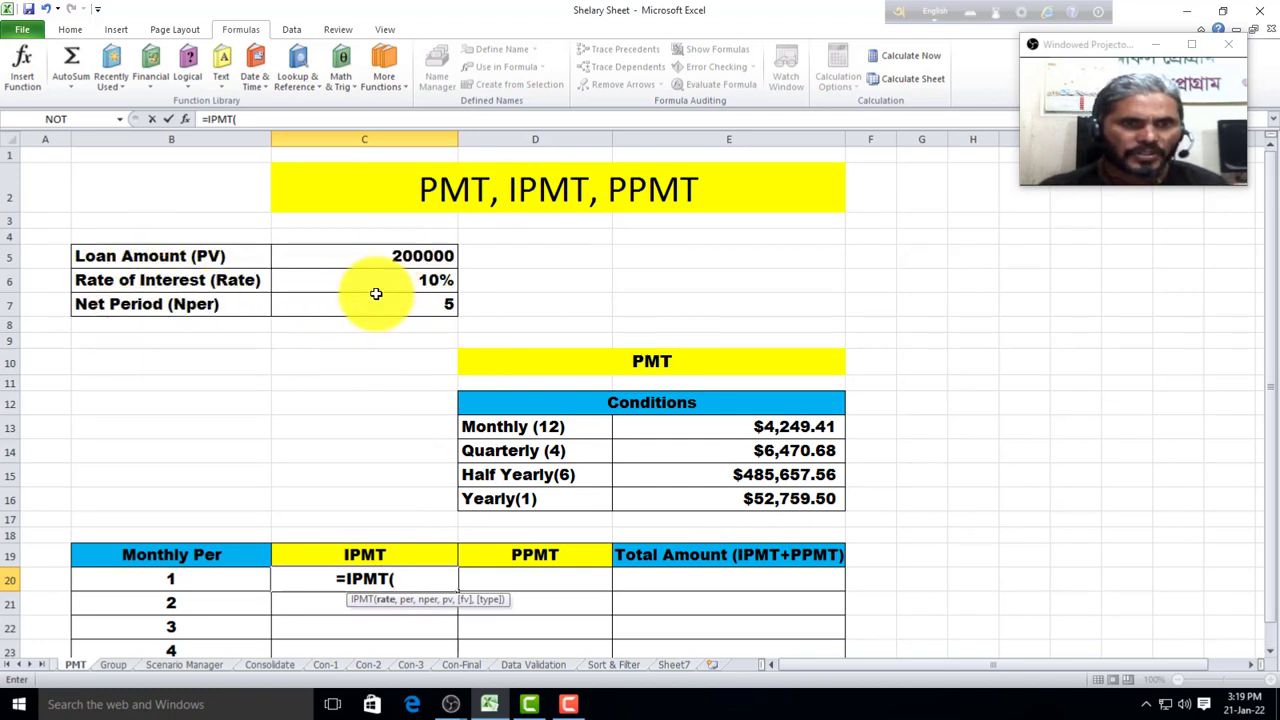
scroll(431, 448, down, 1)
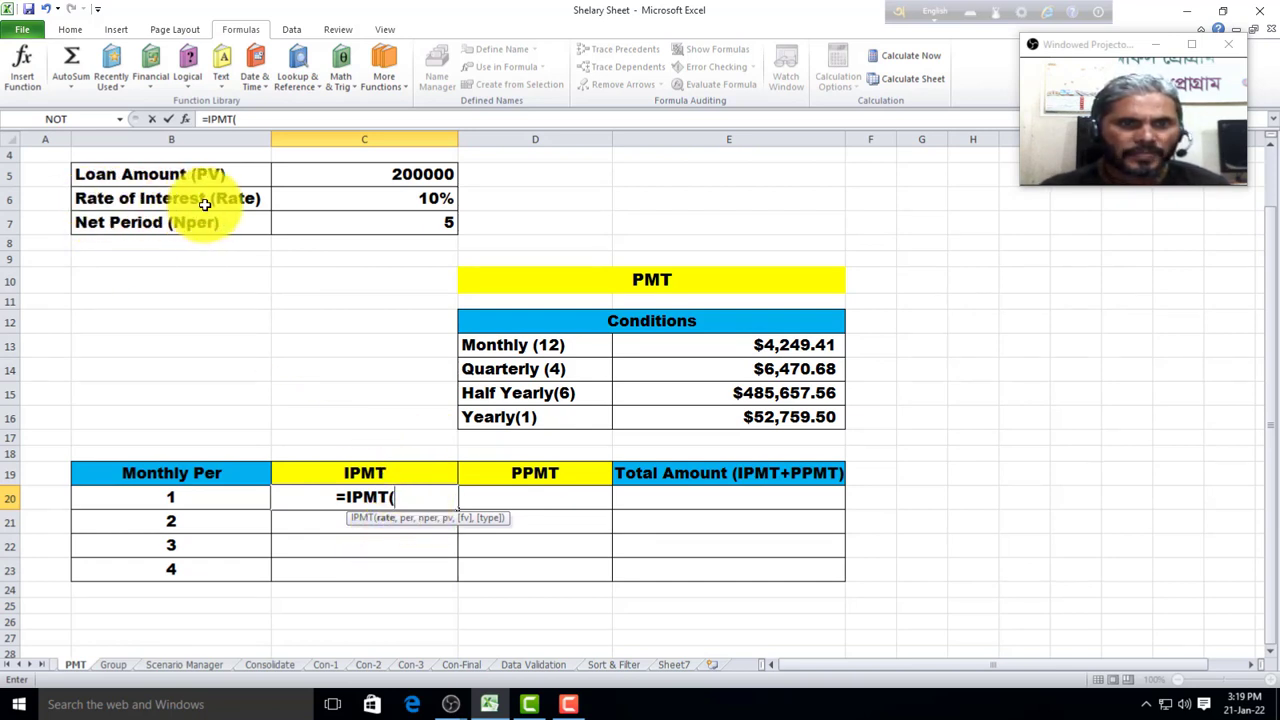
click(424, 198)
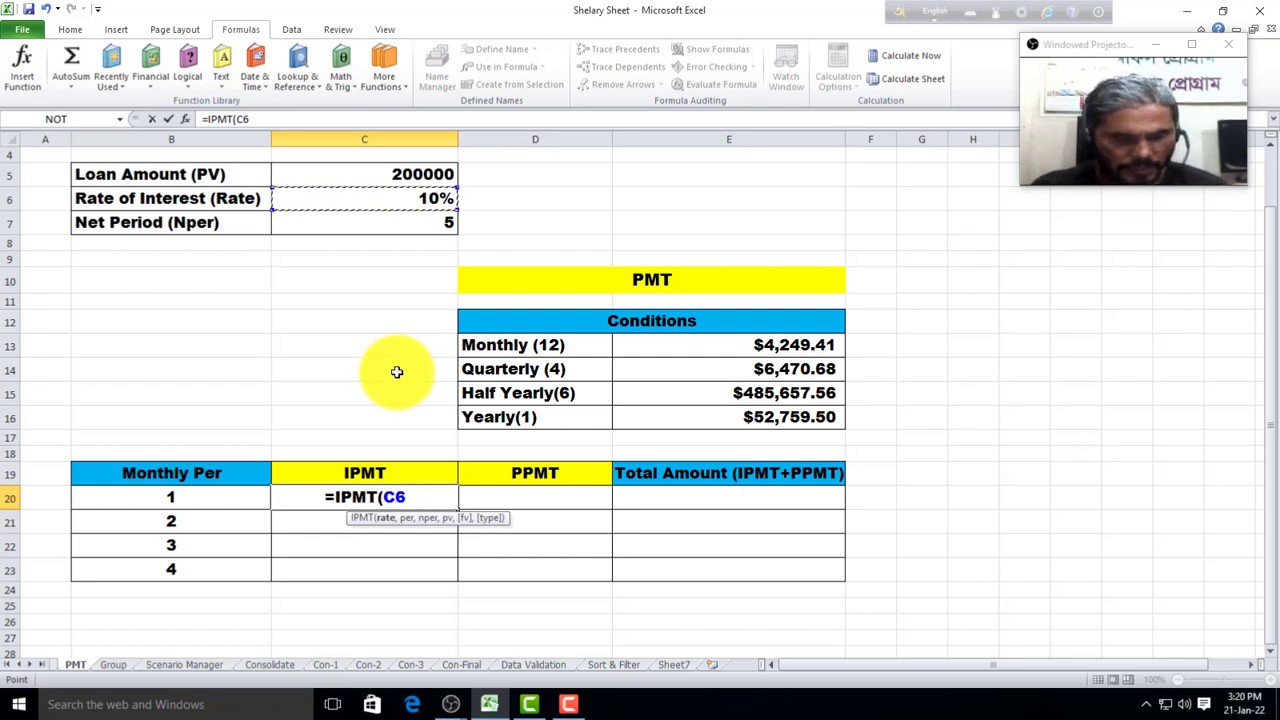
key(F4)
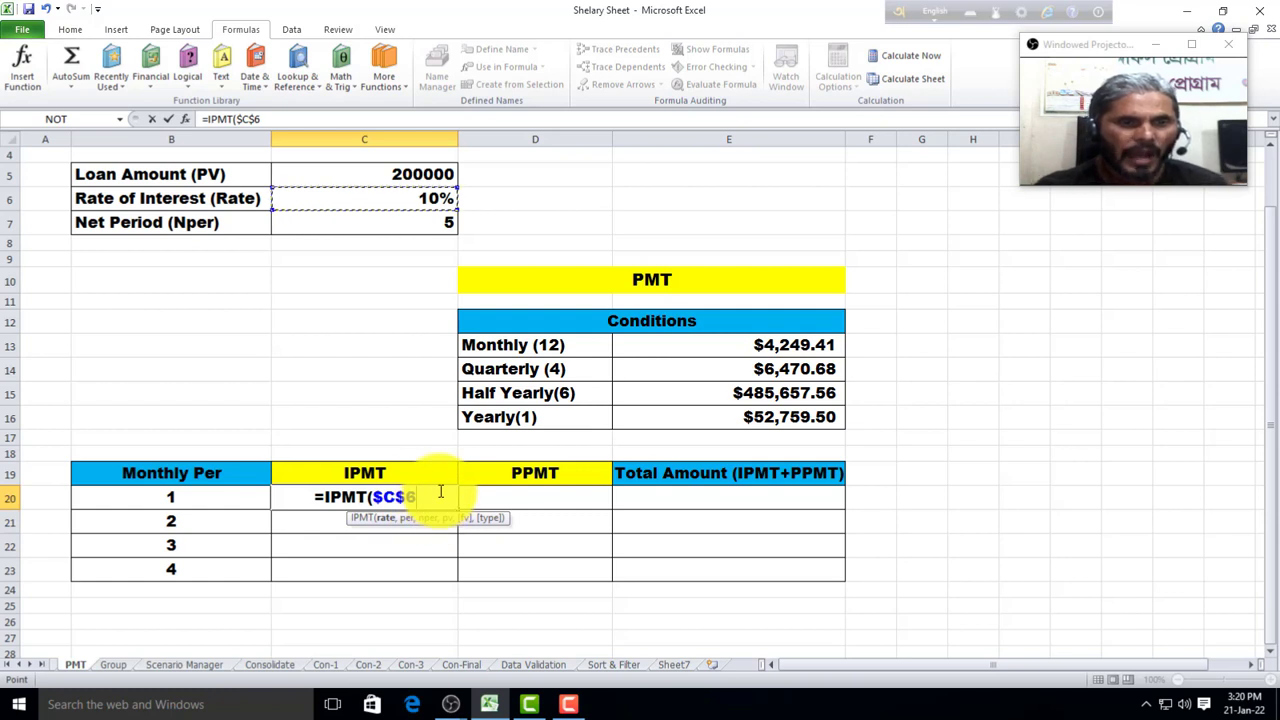
text(/)
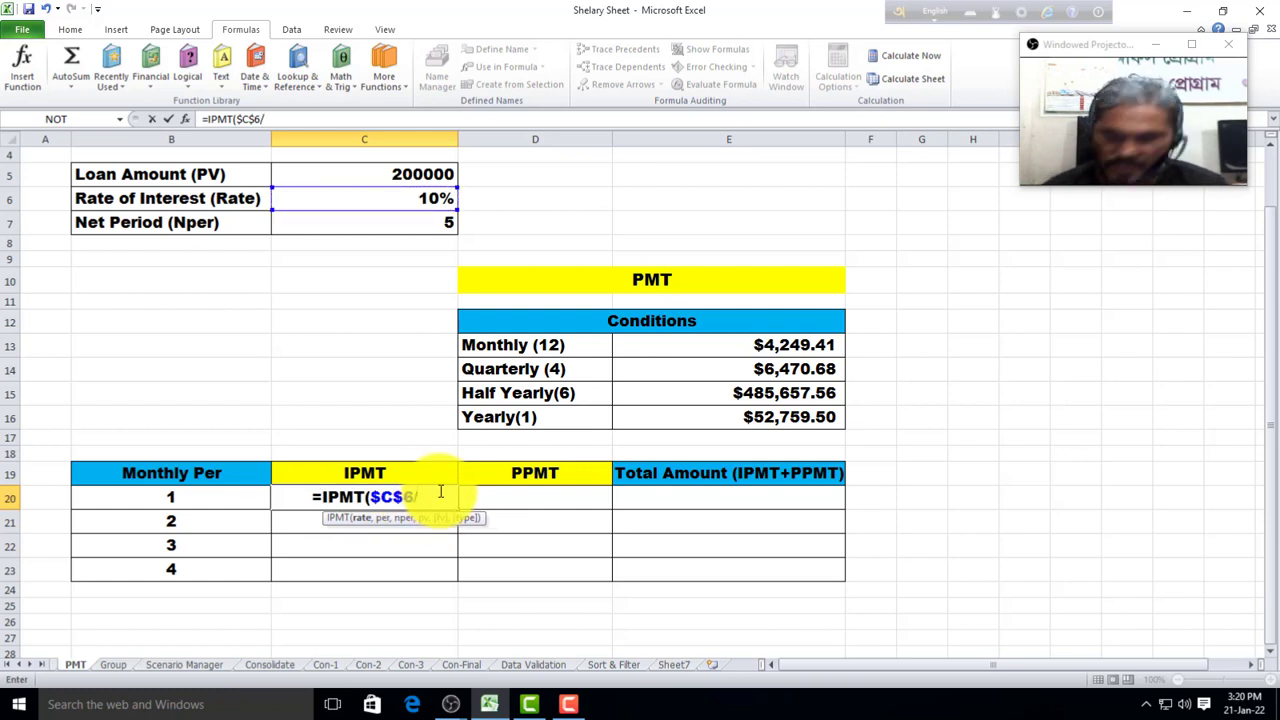
text(12)
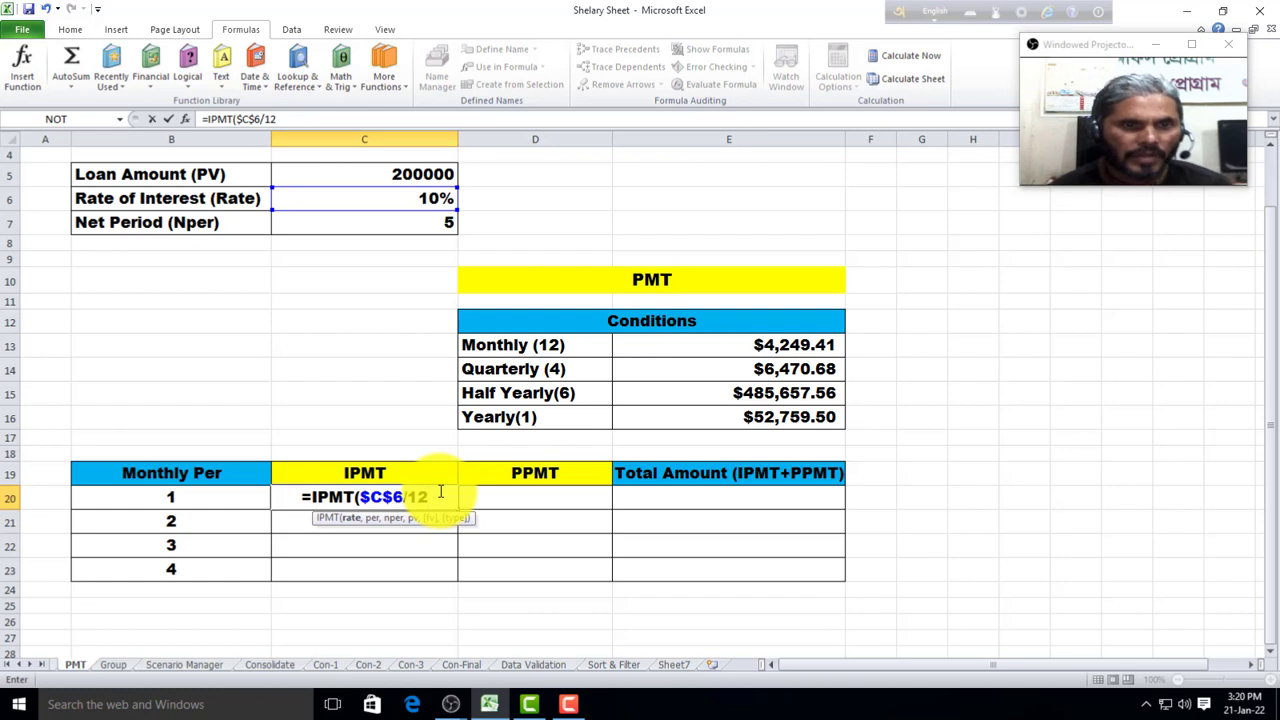
text(,)
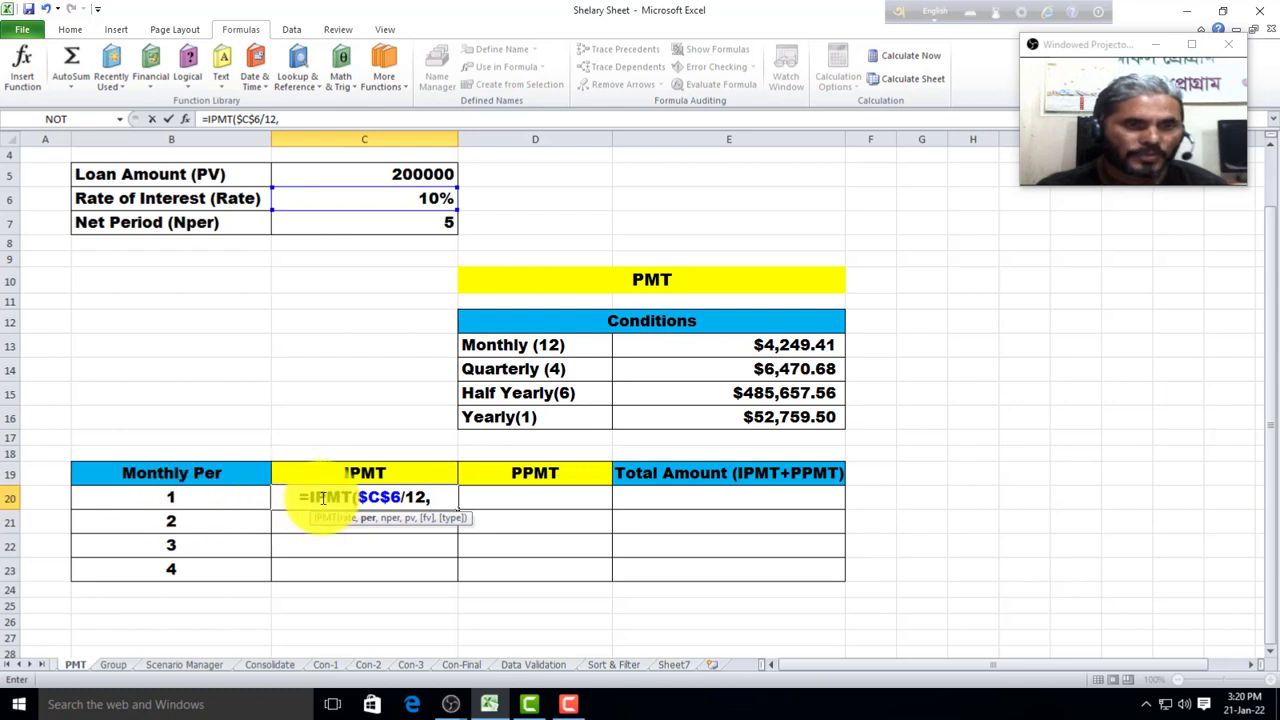
Step: Complete the IPMT formula in C20 with B20 as the period, $C$7*12 as the number of periods and -C5 as the present value
click(183, 499)
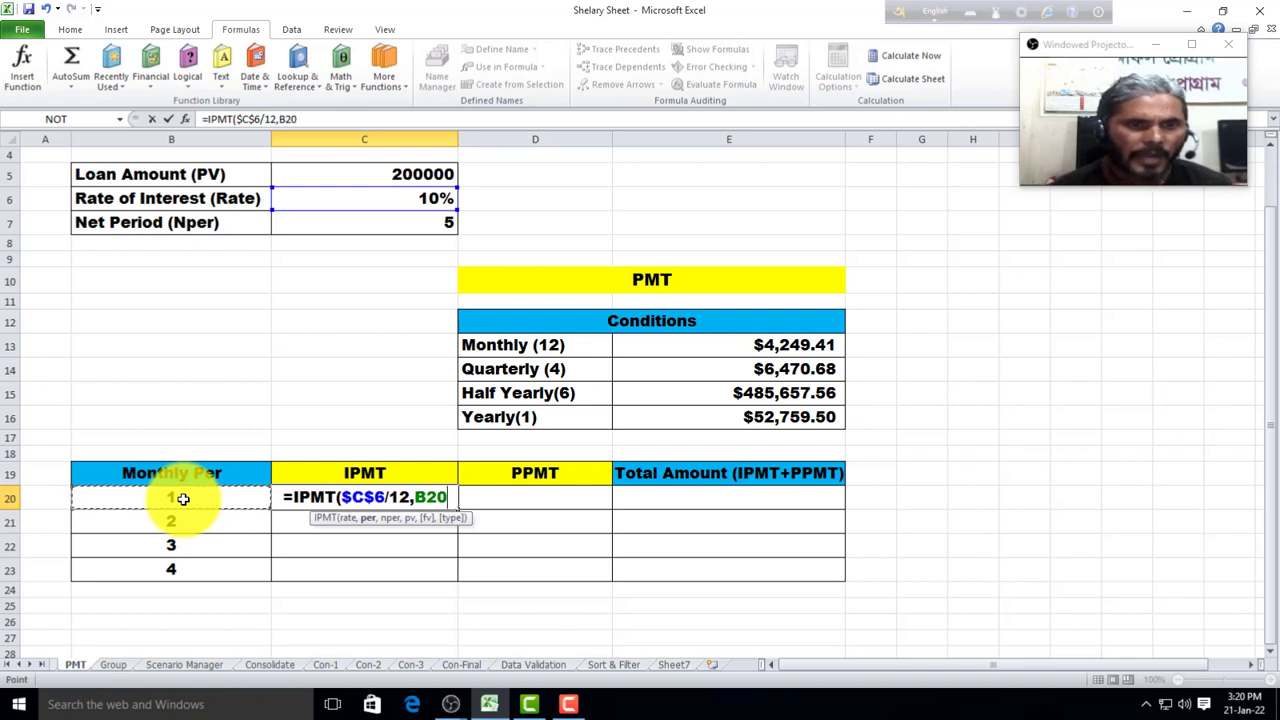
text(,)
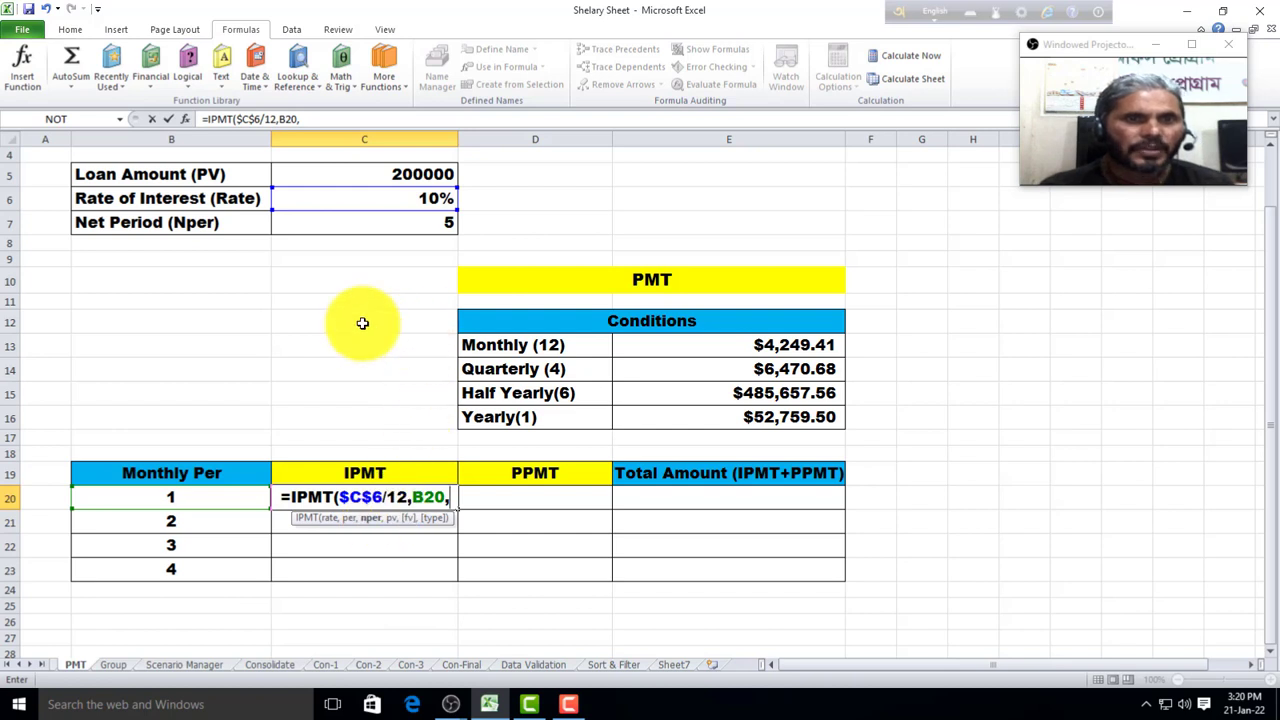
click(371, 223)
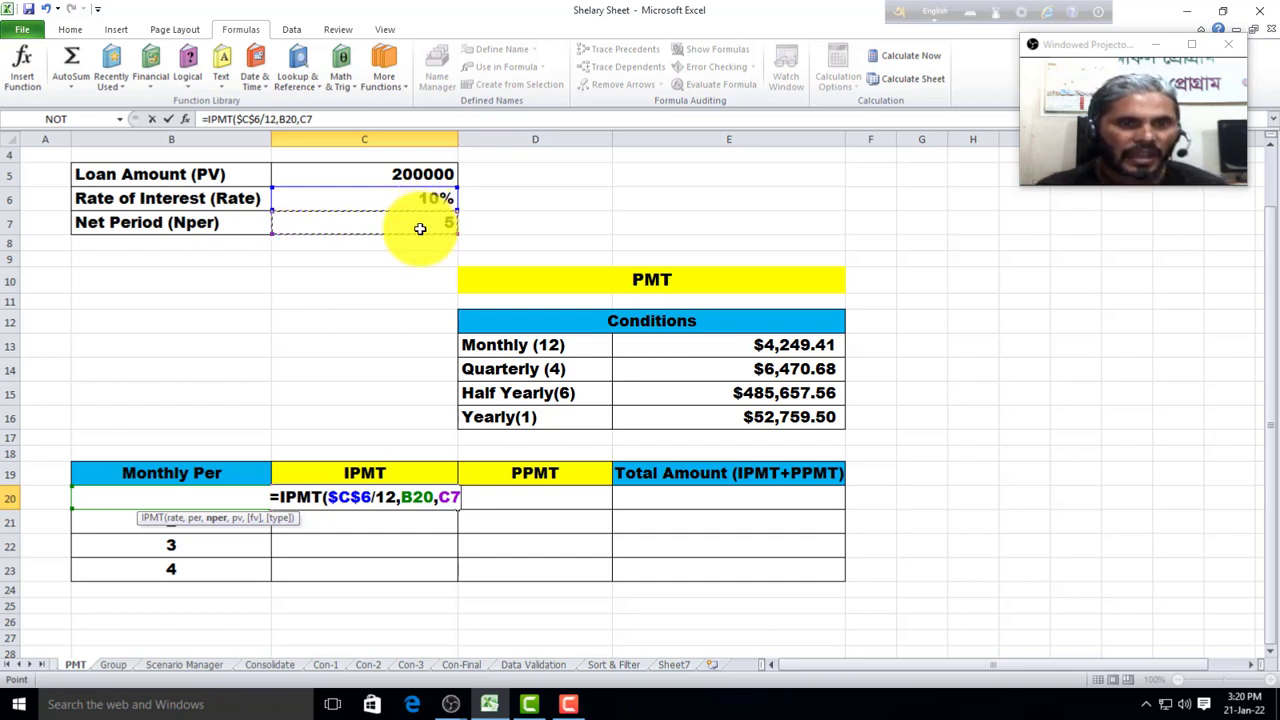
key(F4)
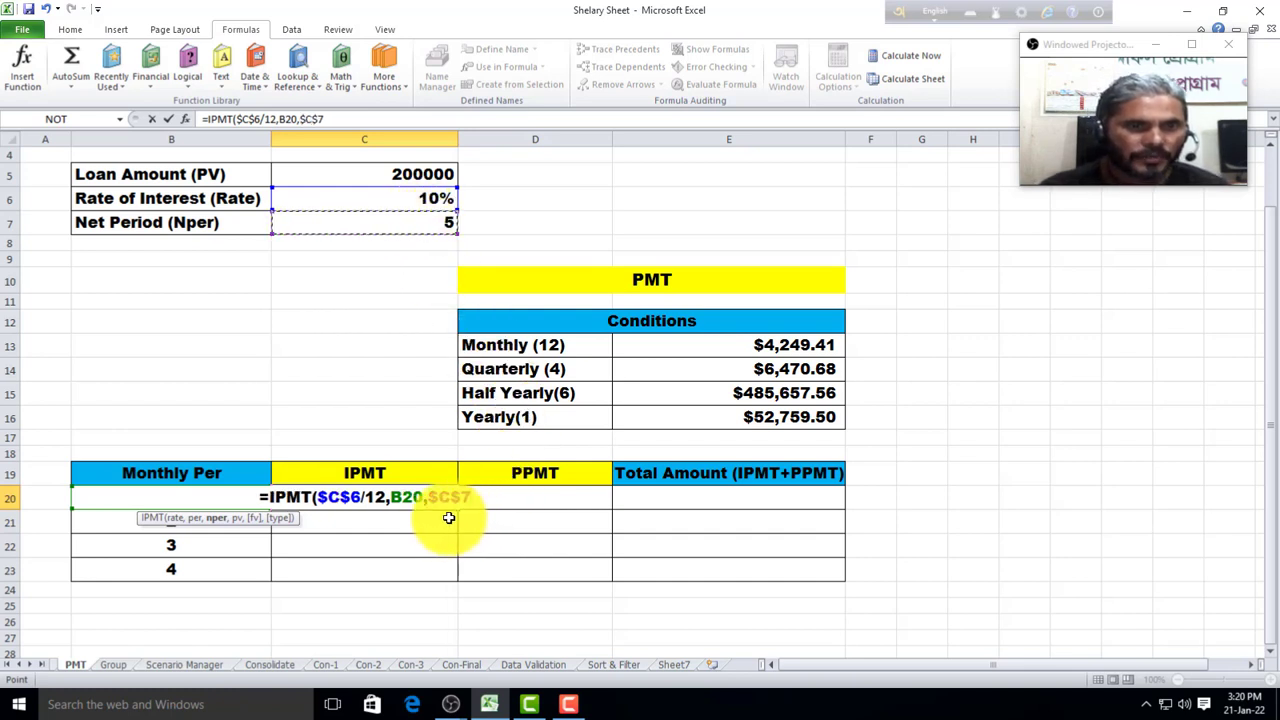
text(*)
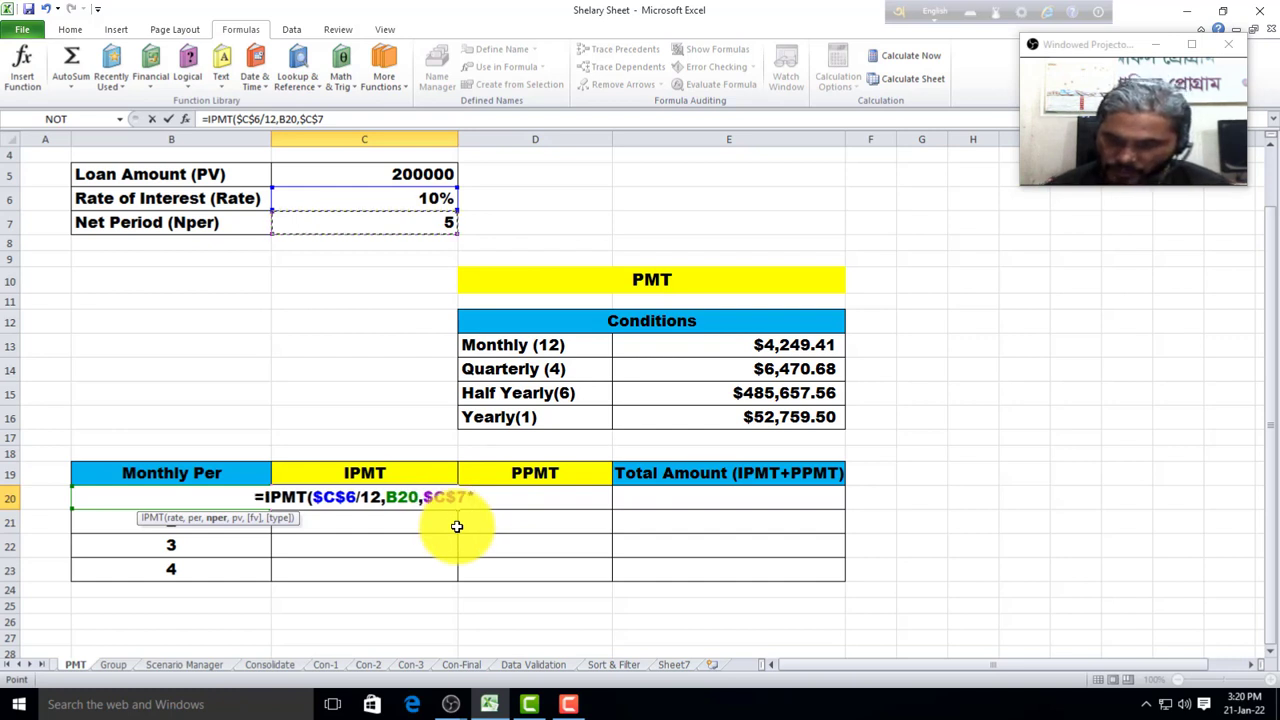
text(12,)
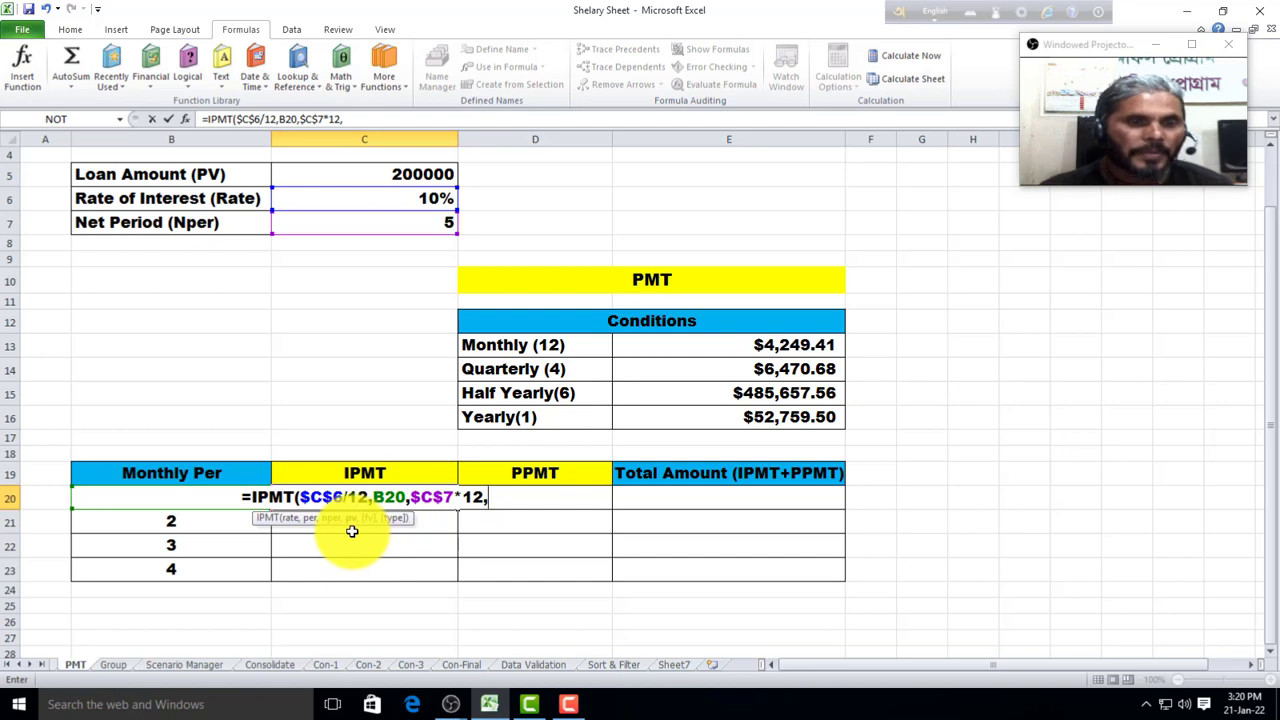
text(-)
click(391, 174)
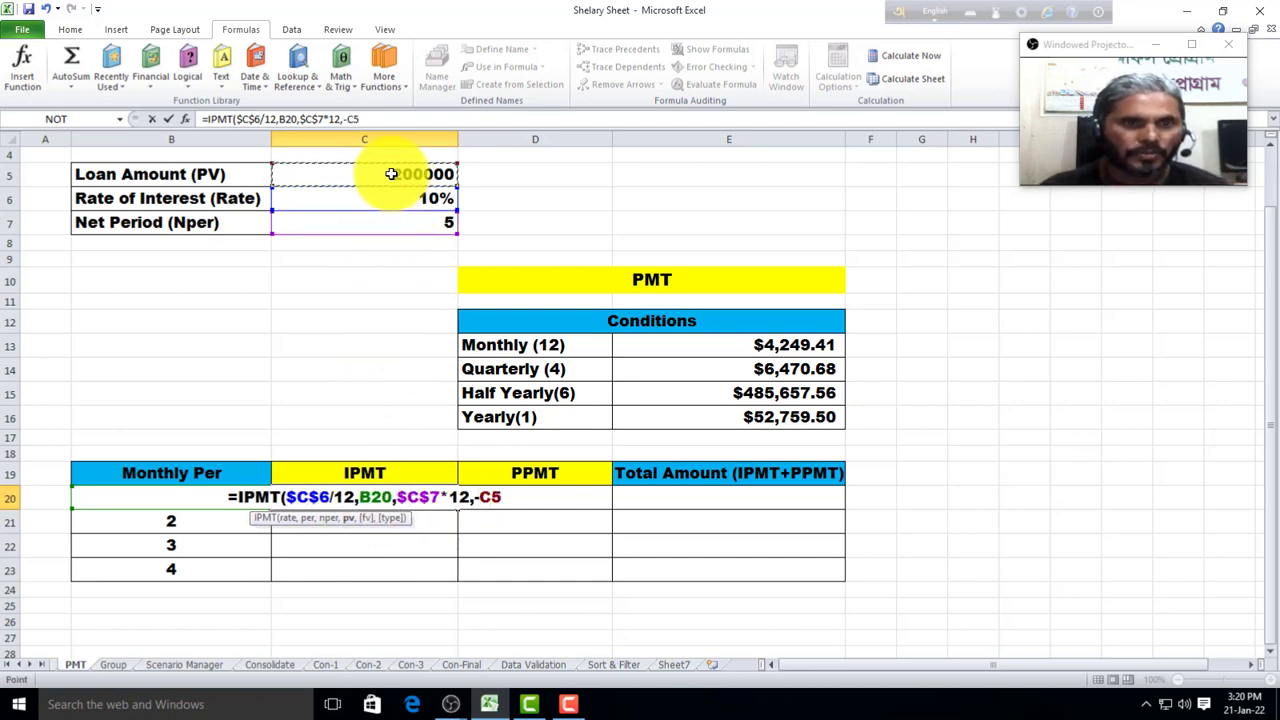
text())
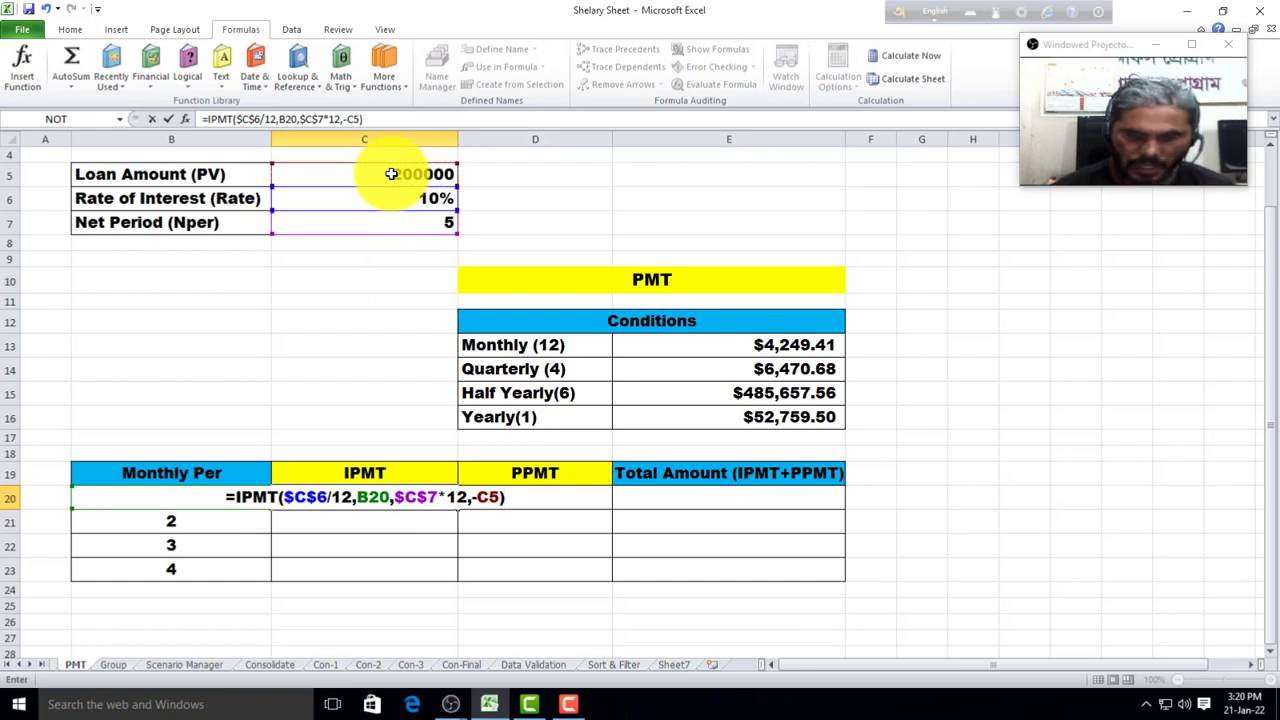
key(Return)
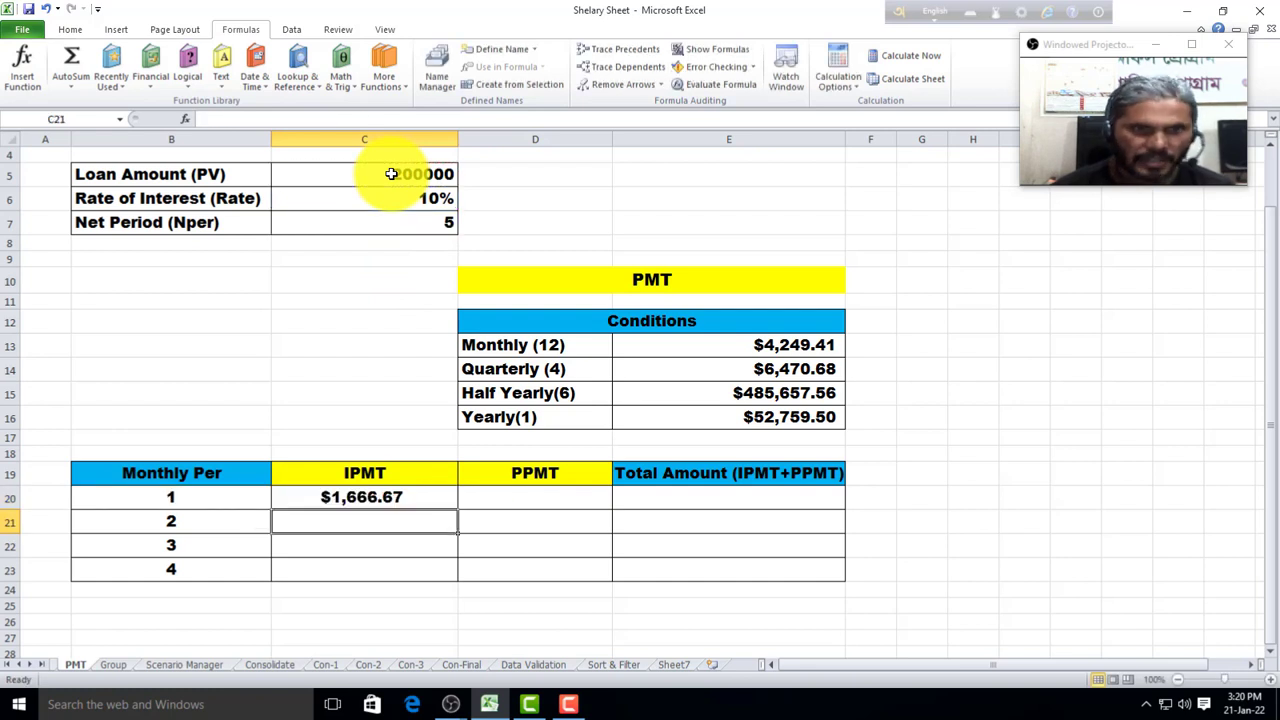
Step: Apply the Comma number style to the IPMT result in C20 and the PMT results in E13:E16
click(362, 500)
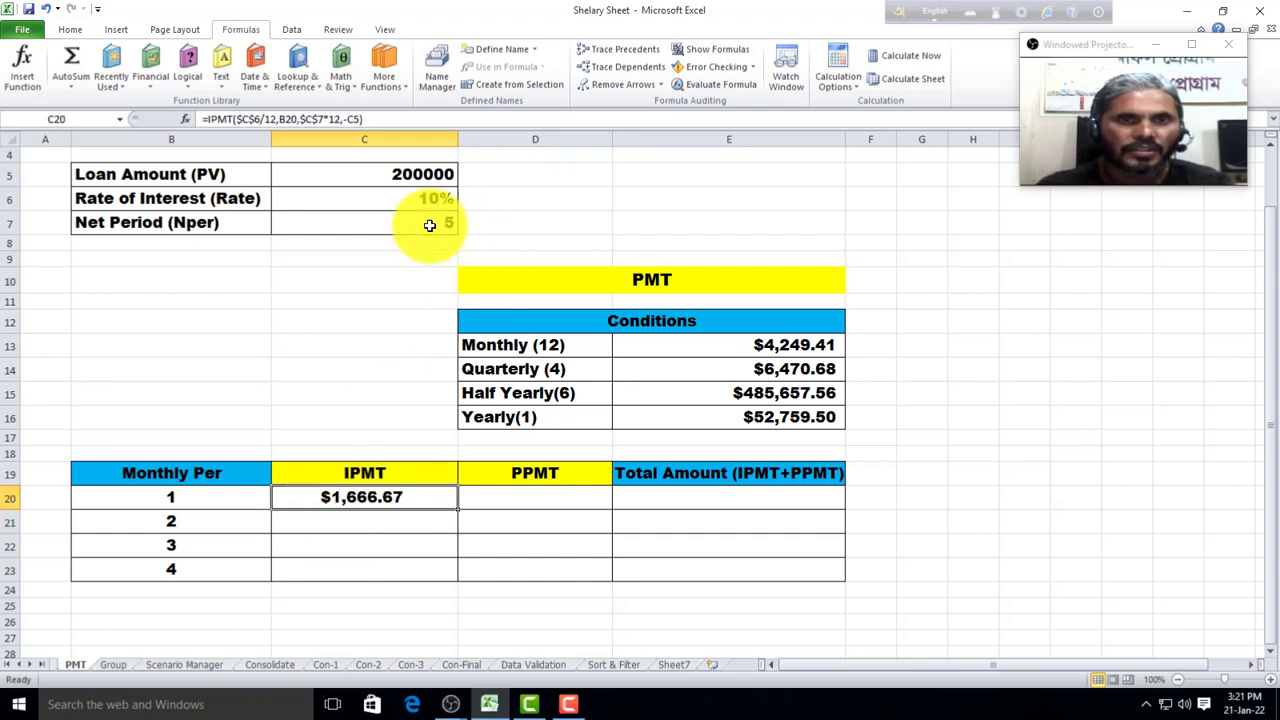
click(70, 29)
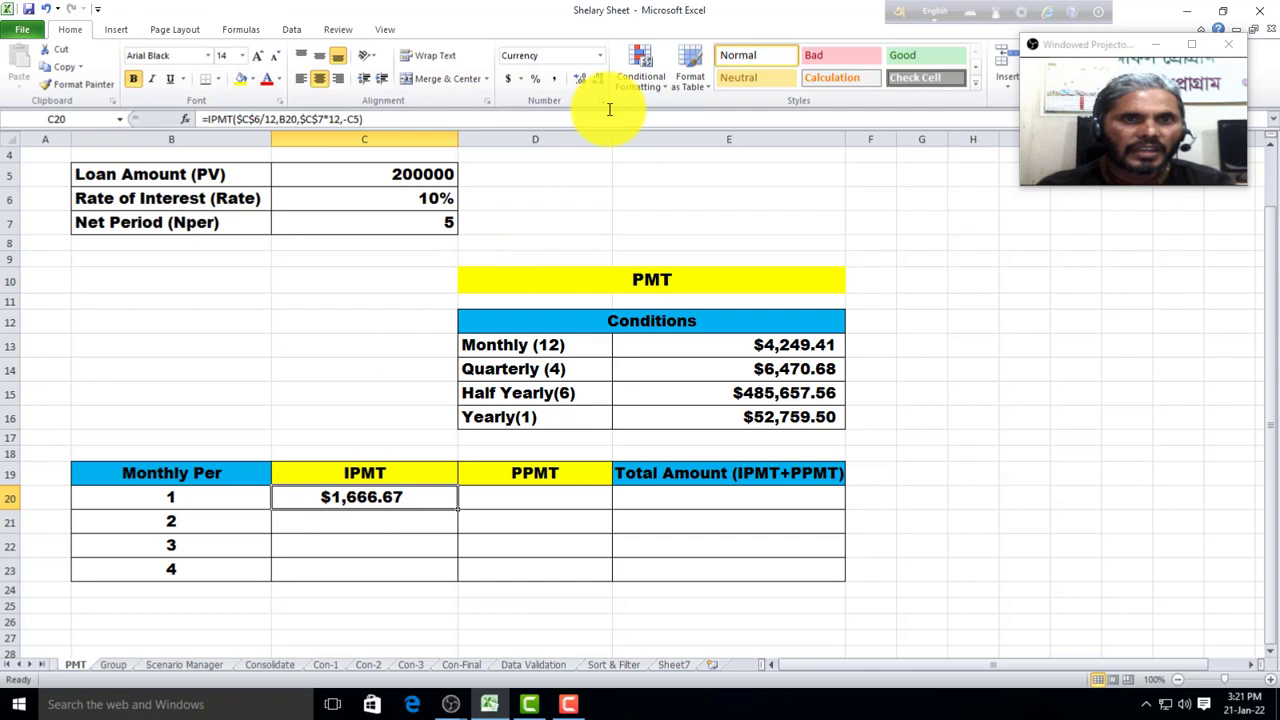
click(554, 80)
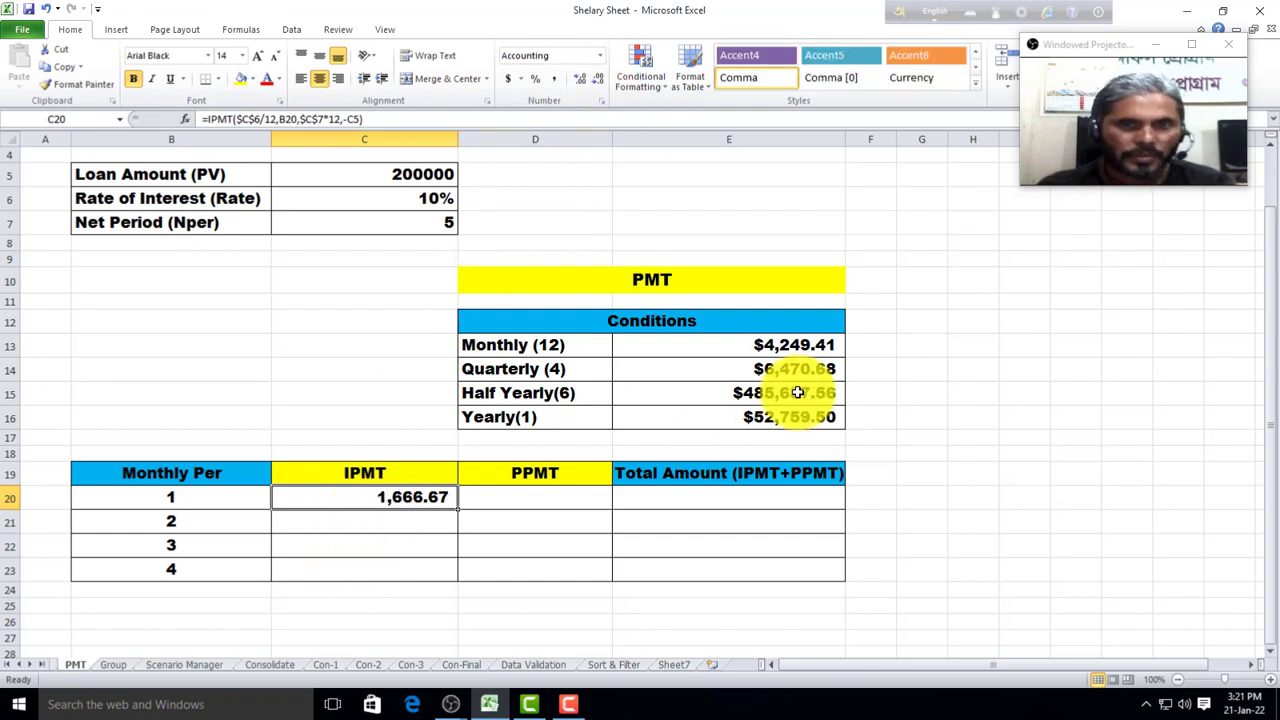
drag(803, 346, 814, 416)
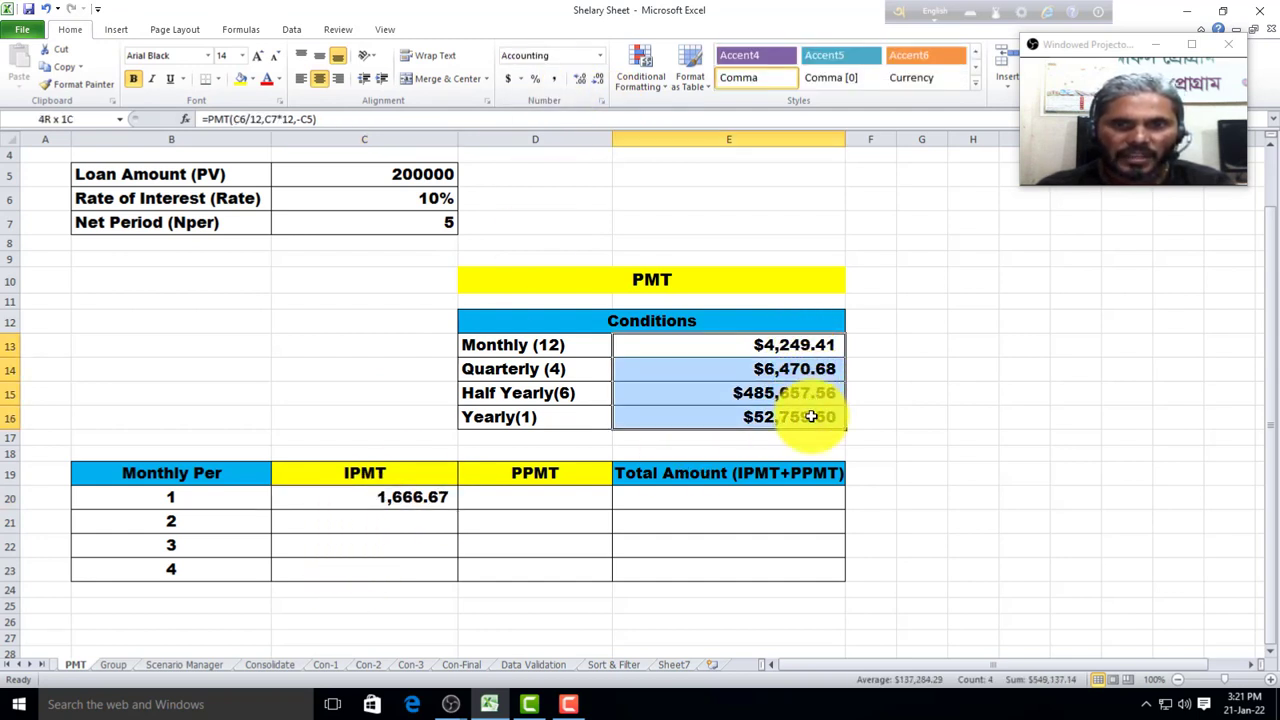
click(557, 79)
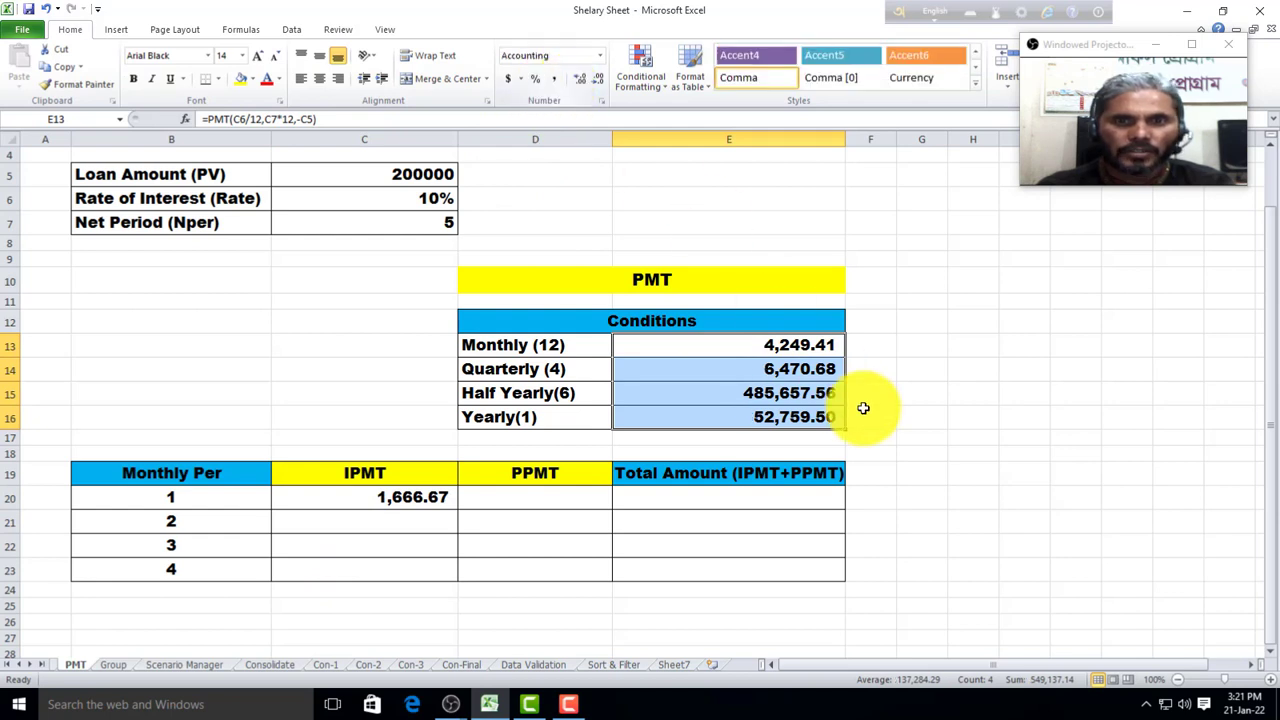
click(423, 526)
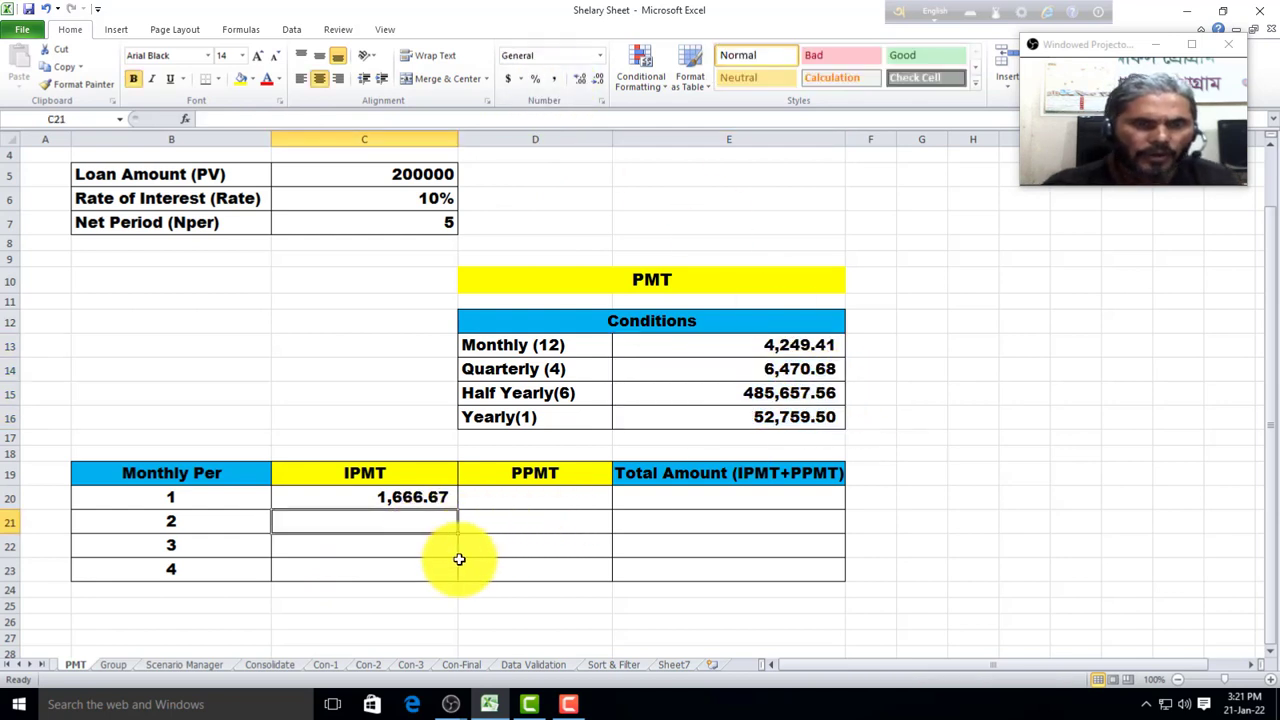
Step: Start a PPMT formula in D20 for the first month, with the absolute reference $C$6/12 as its rate
click(529, 503)
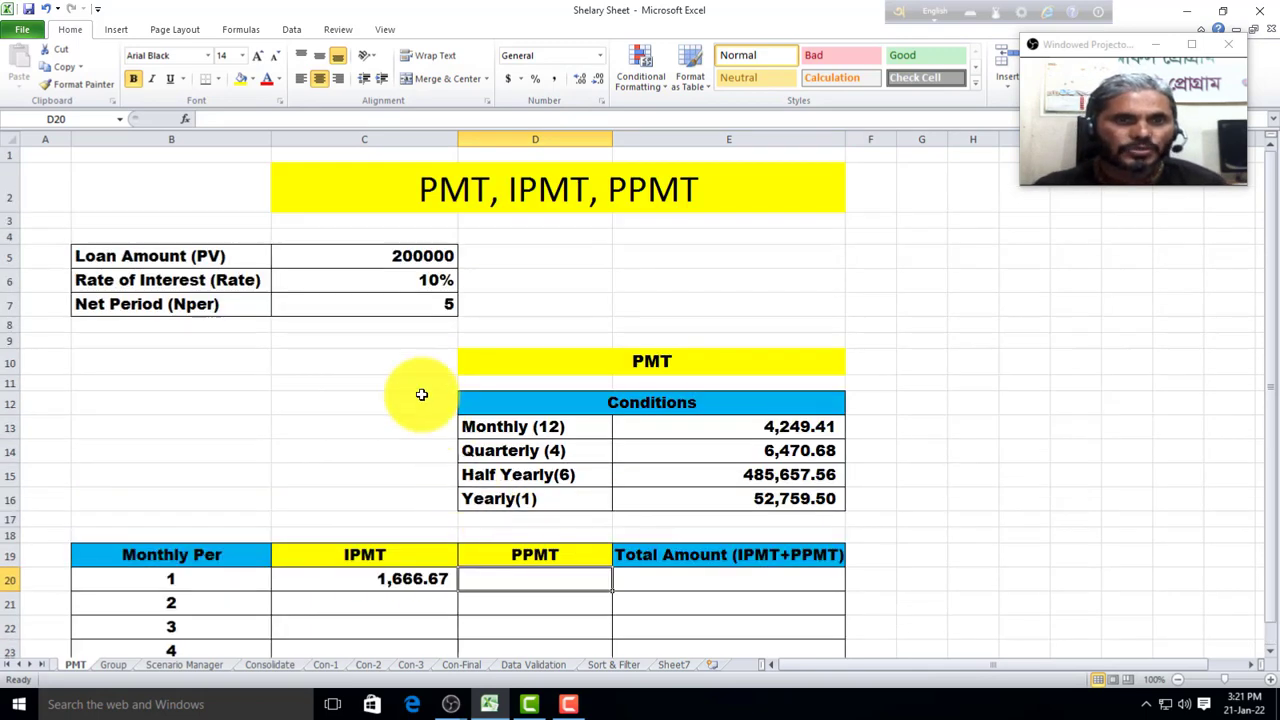
scroll(420, 394, up, 1)
scroll(445, 306, down, 1)
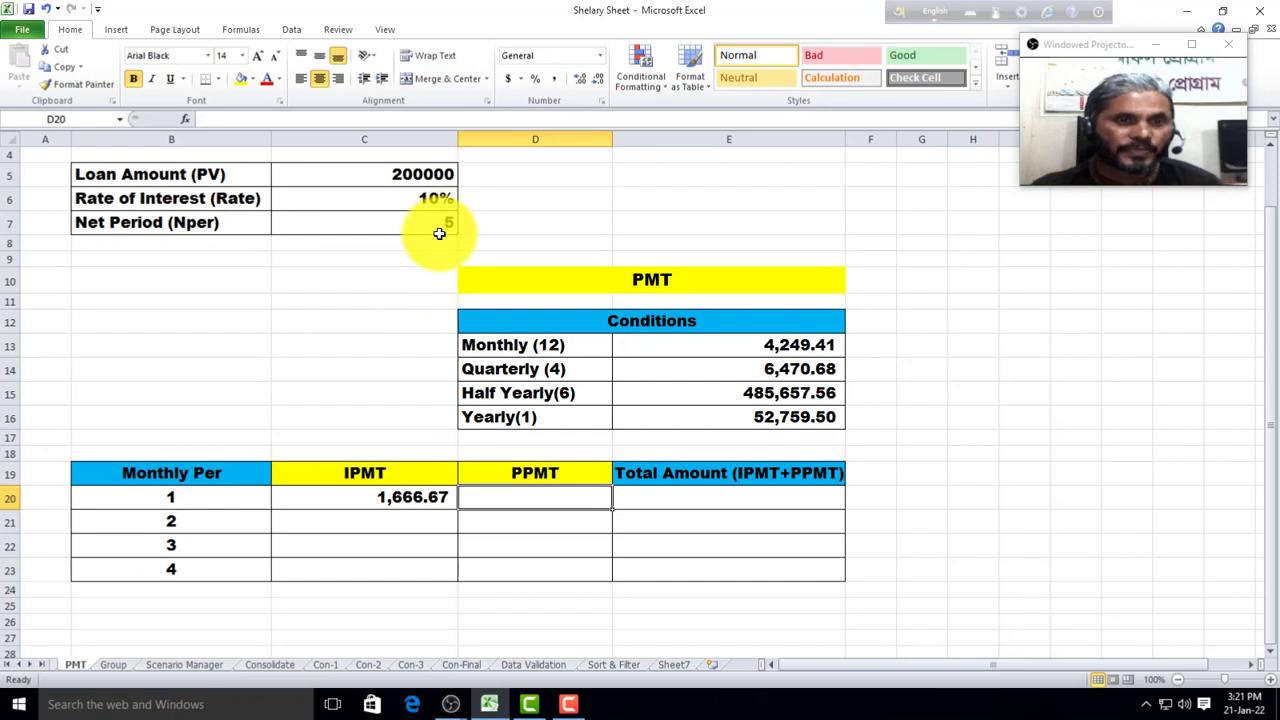
scroll(417, 263, up, 1)
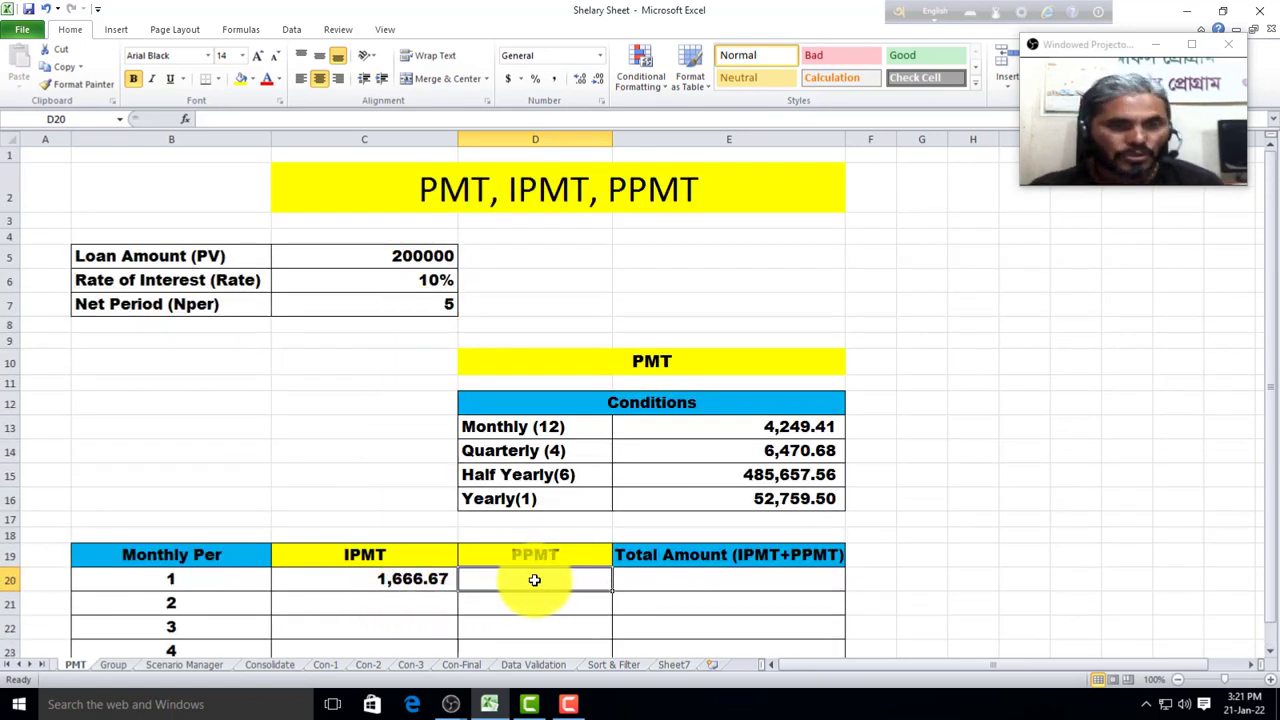
scroll(548, 578, down, 1)
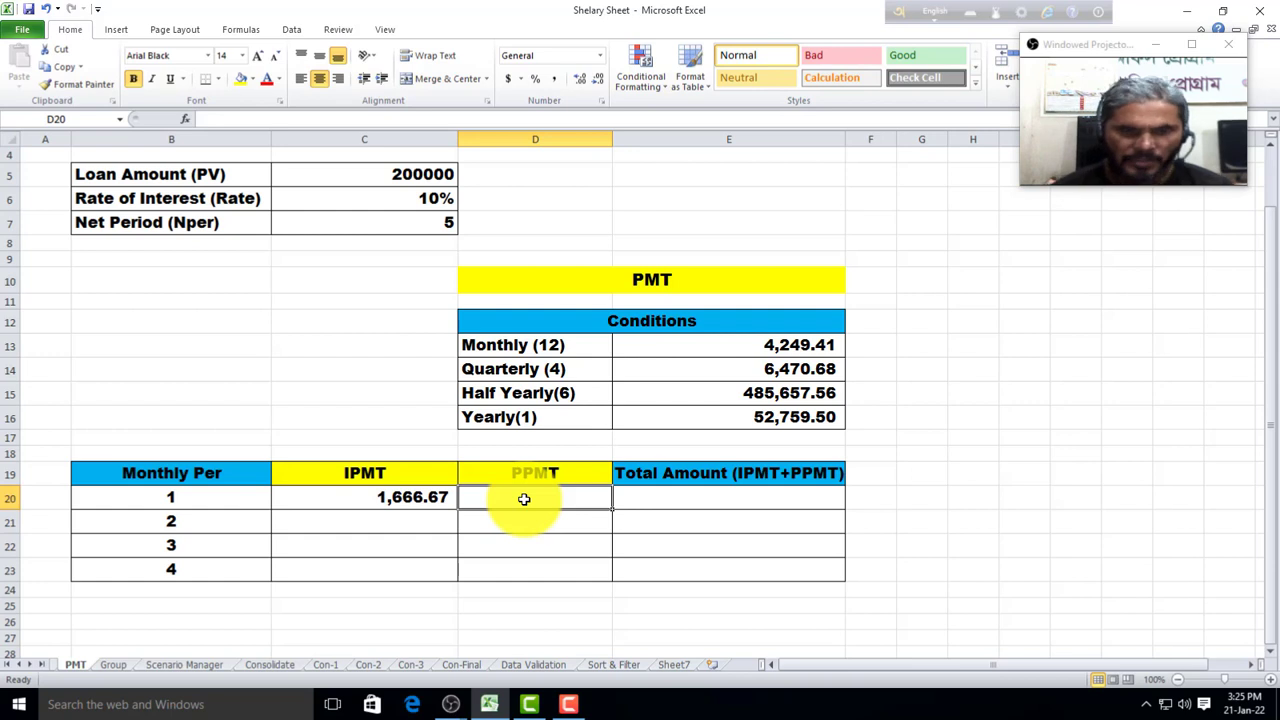
text(=)
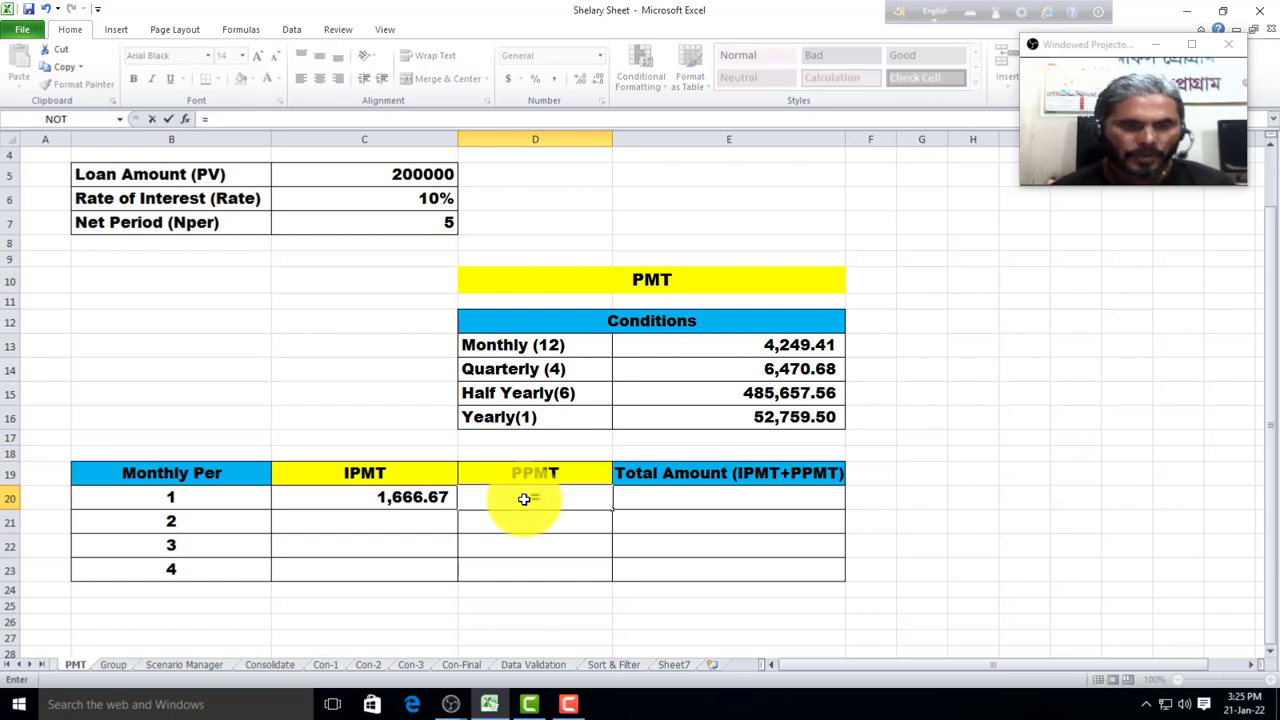
text(ppmt)
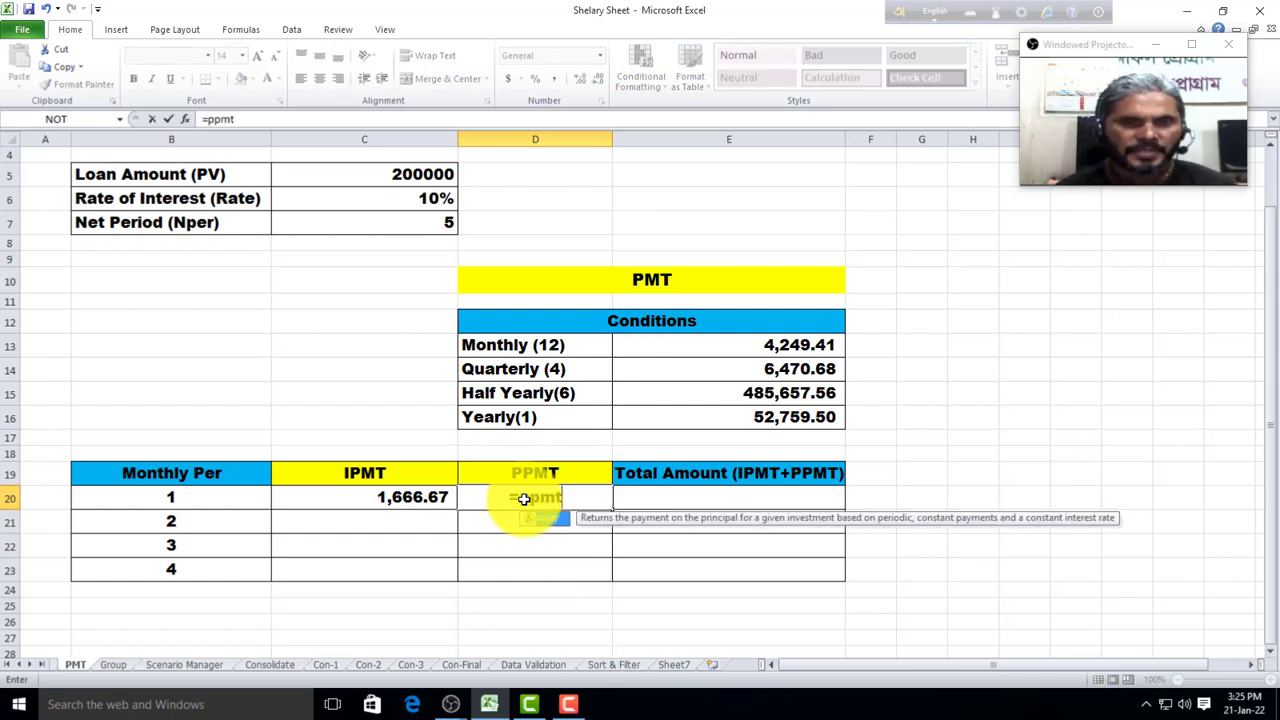
text(()
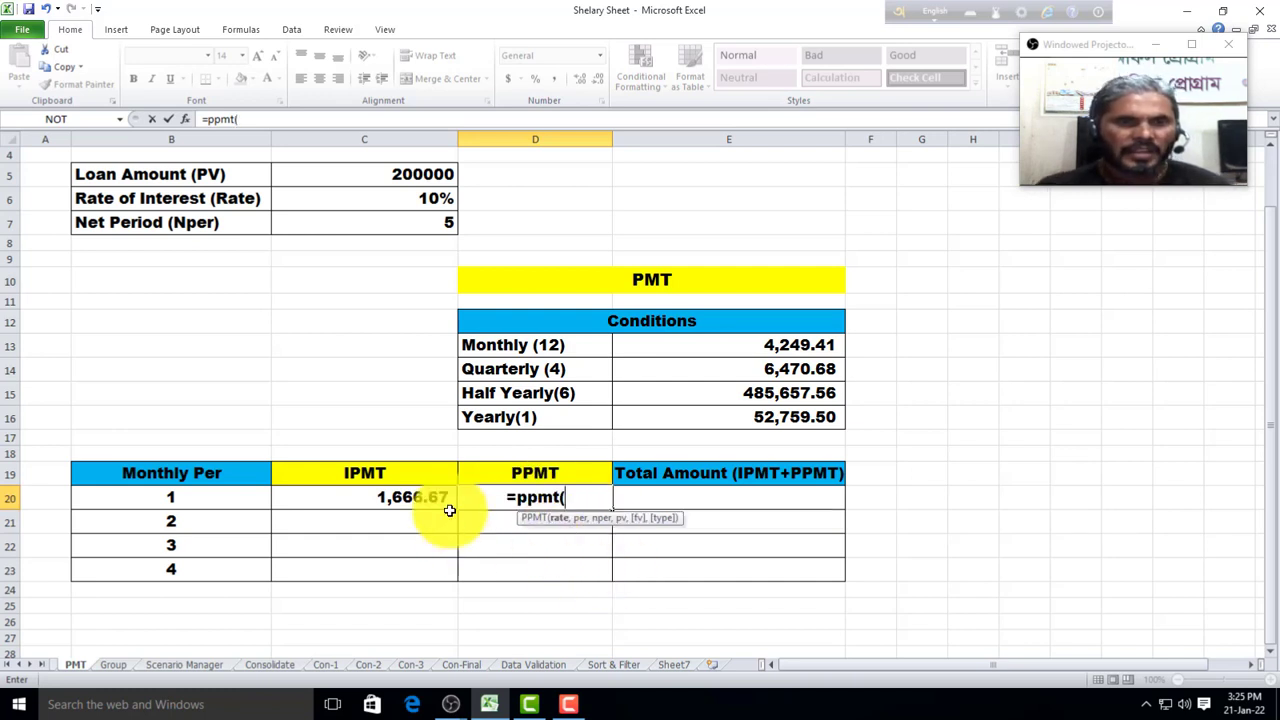
click(376, 204)
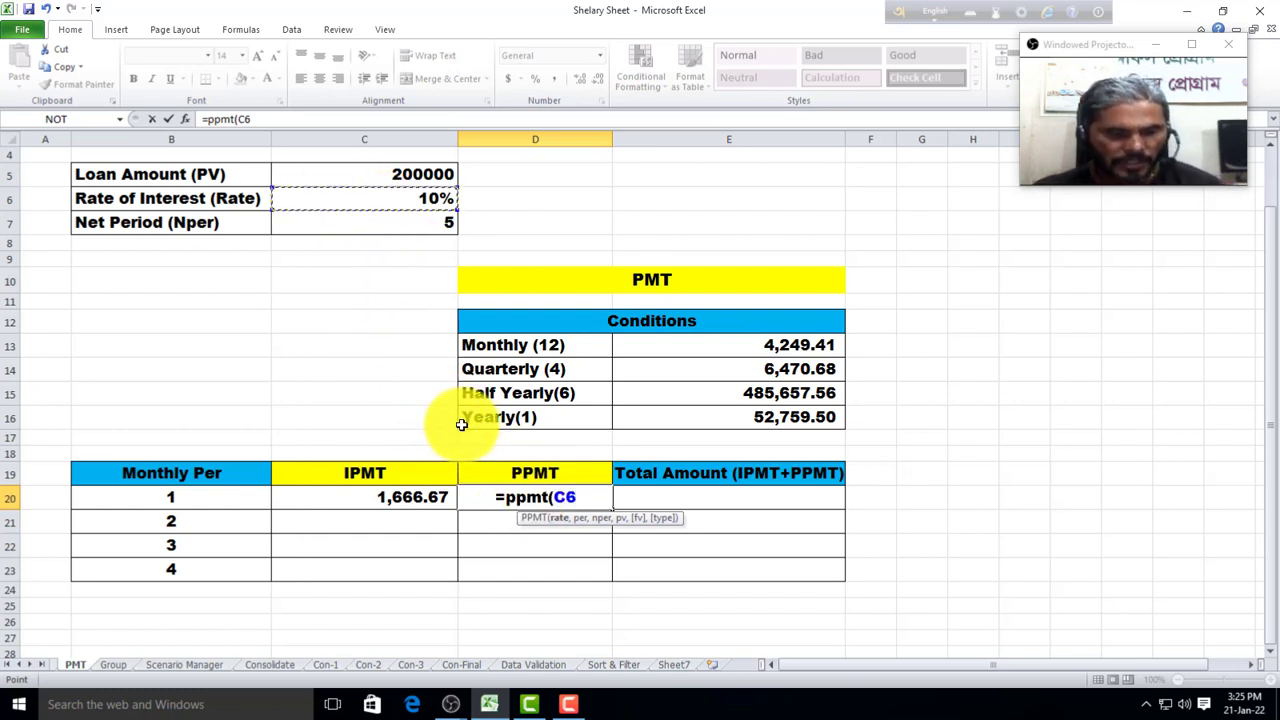
key(F4)
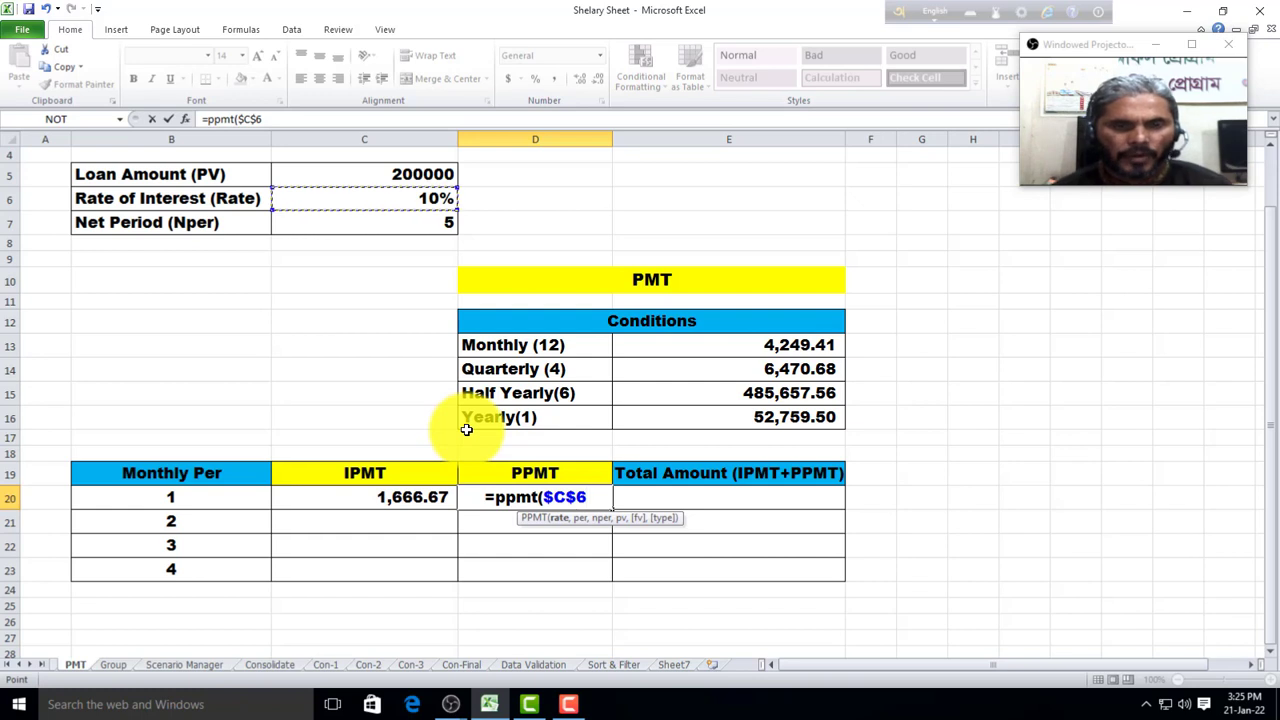
text(/1)
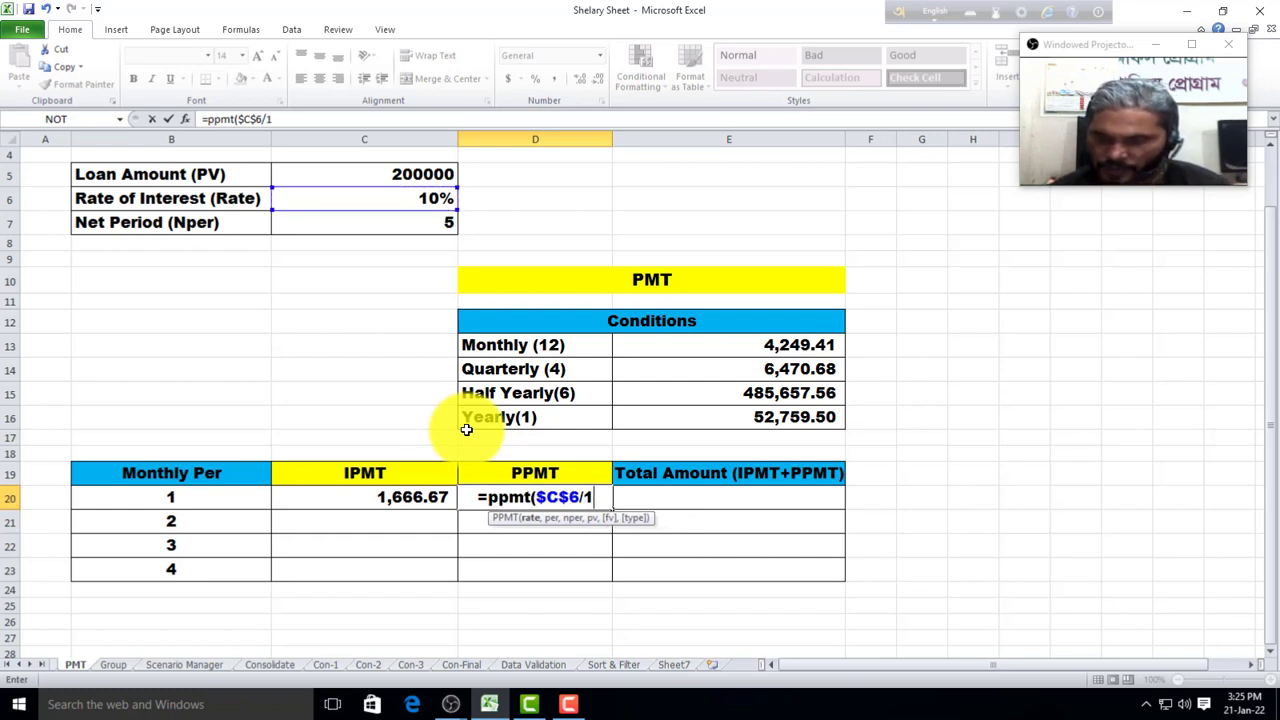
text(2,)
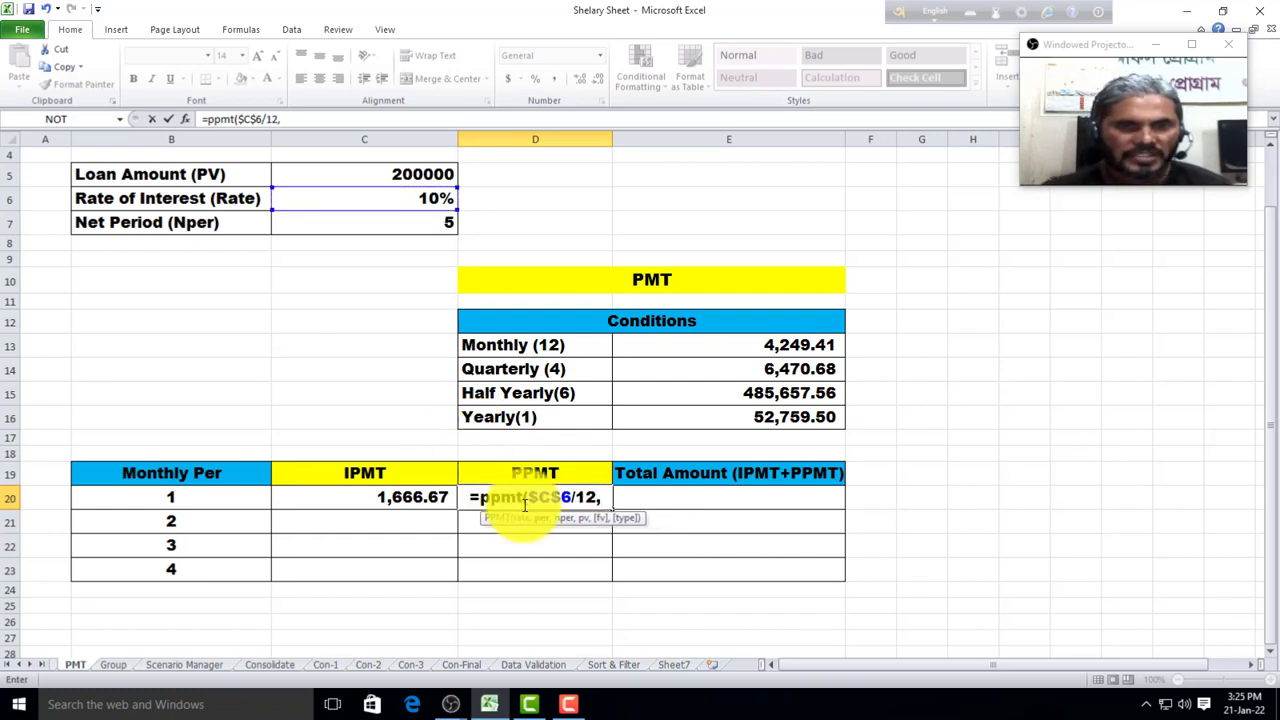
Step: Complete the PPMT formula in D20 with B20 as the period, $C$7*12 as the number of periods and -$C$5 as the present value
click(183, 499)
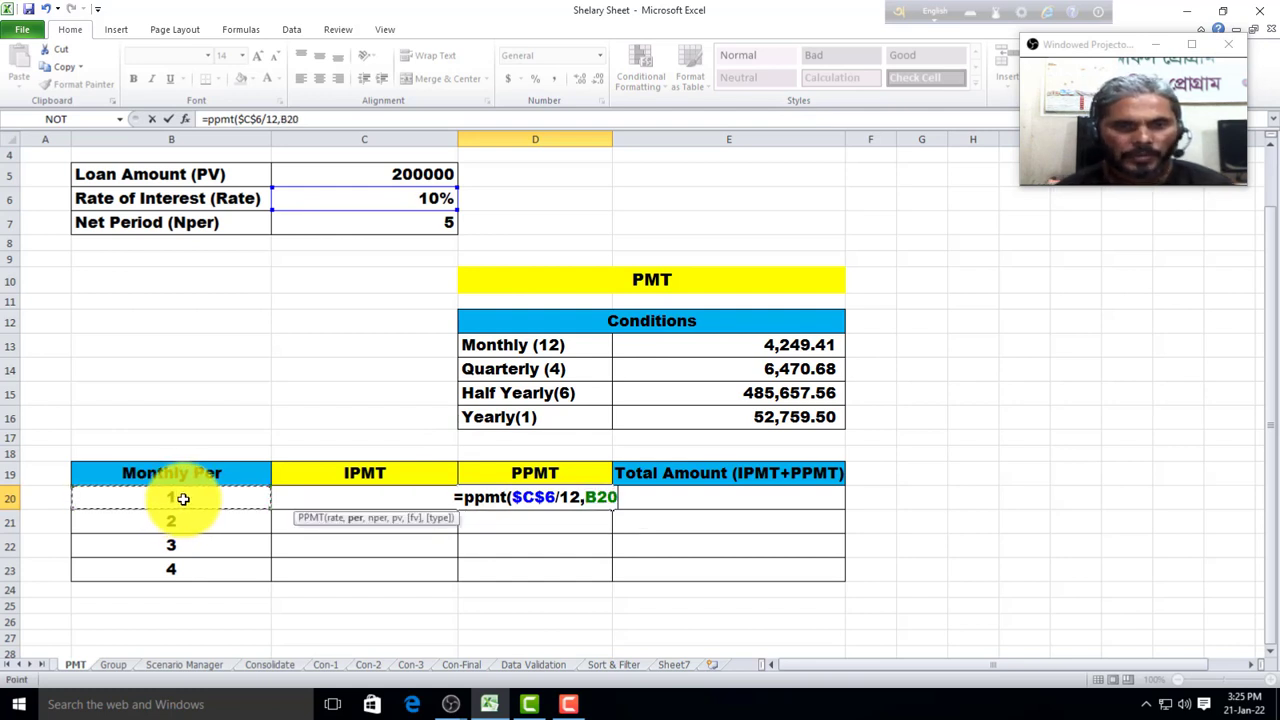
text(,)
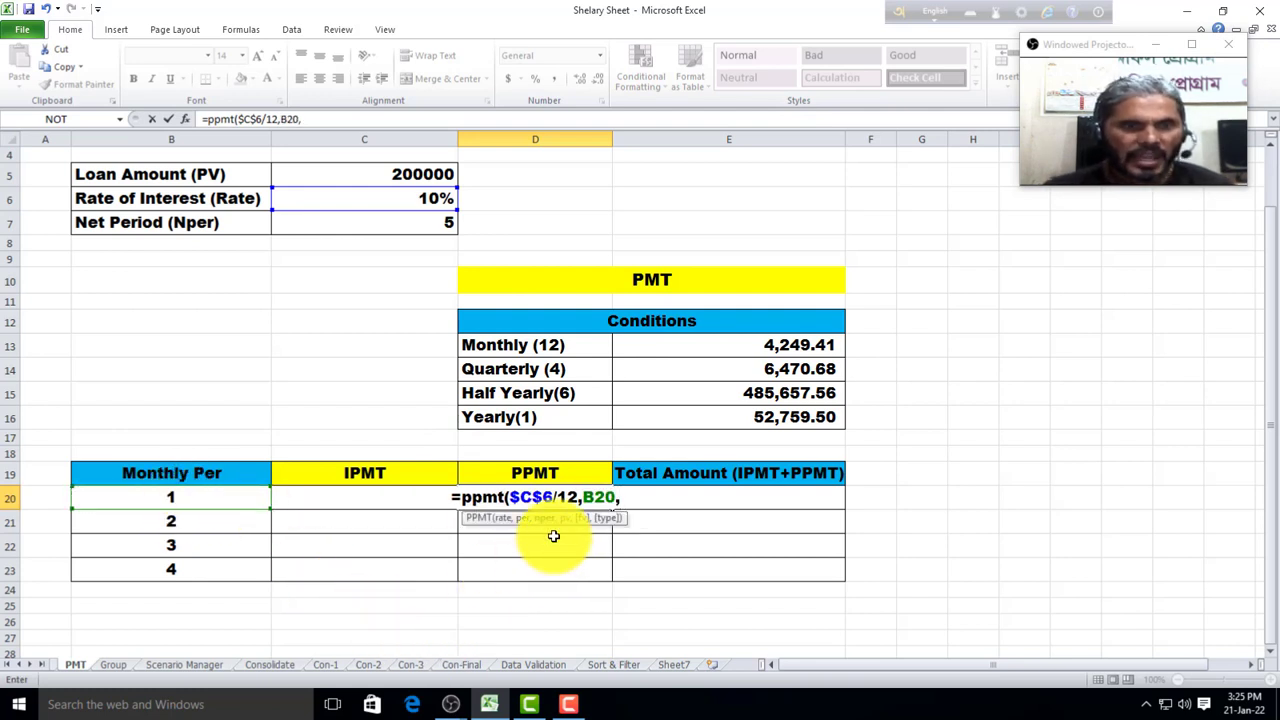
click(386, 222)
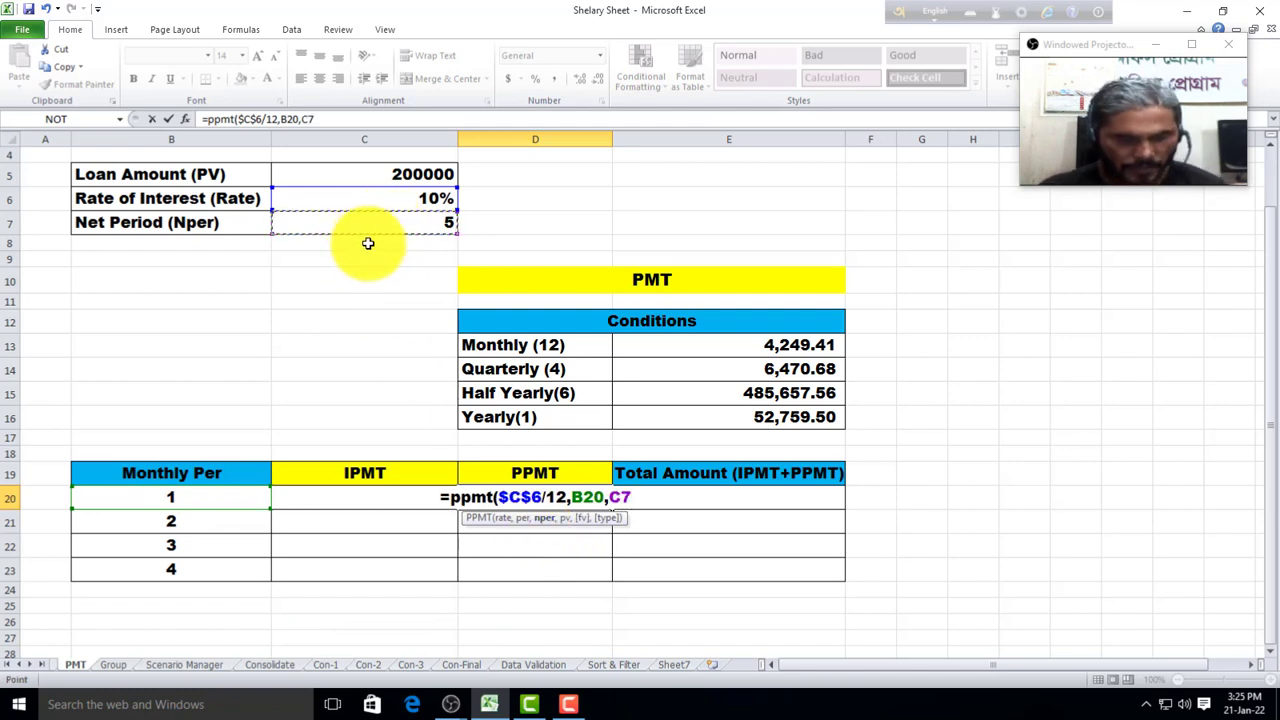
key(F4)
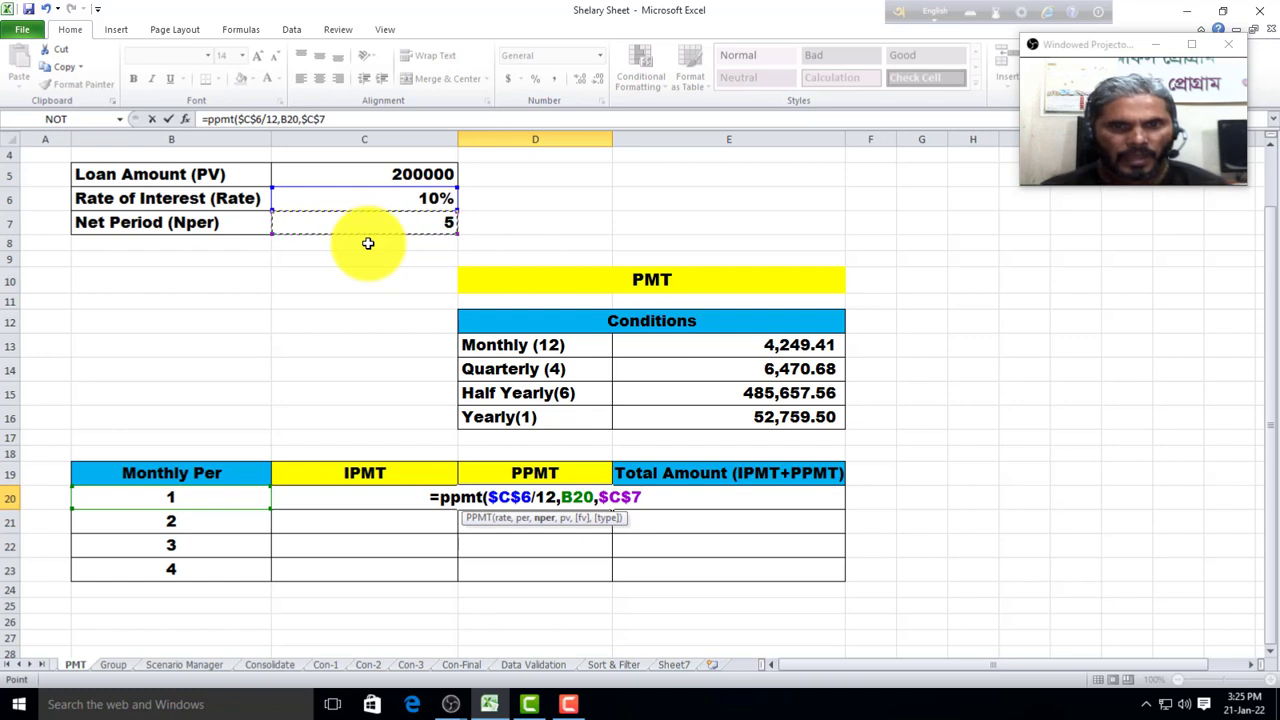
text(*12,)
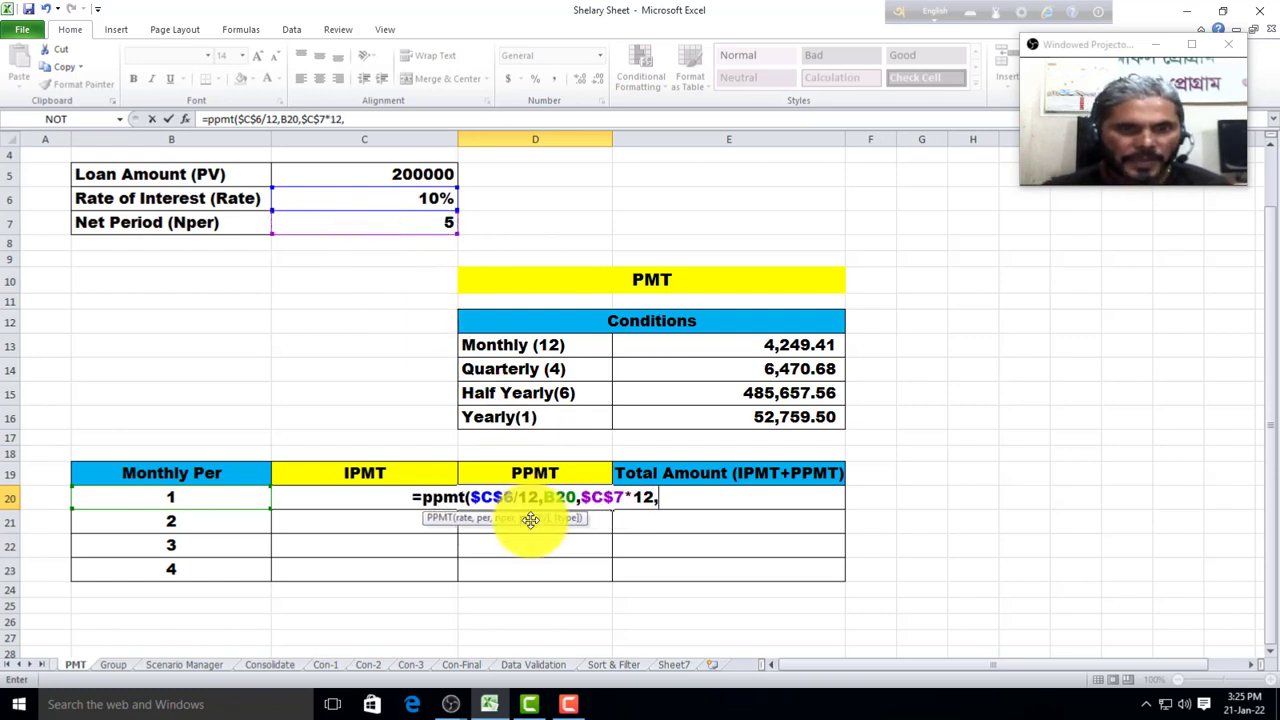
text(-)
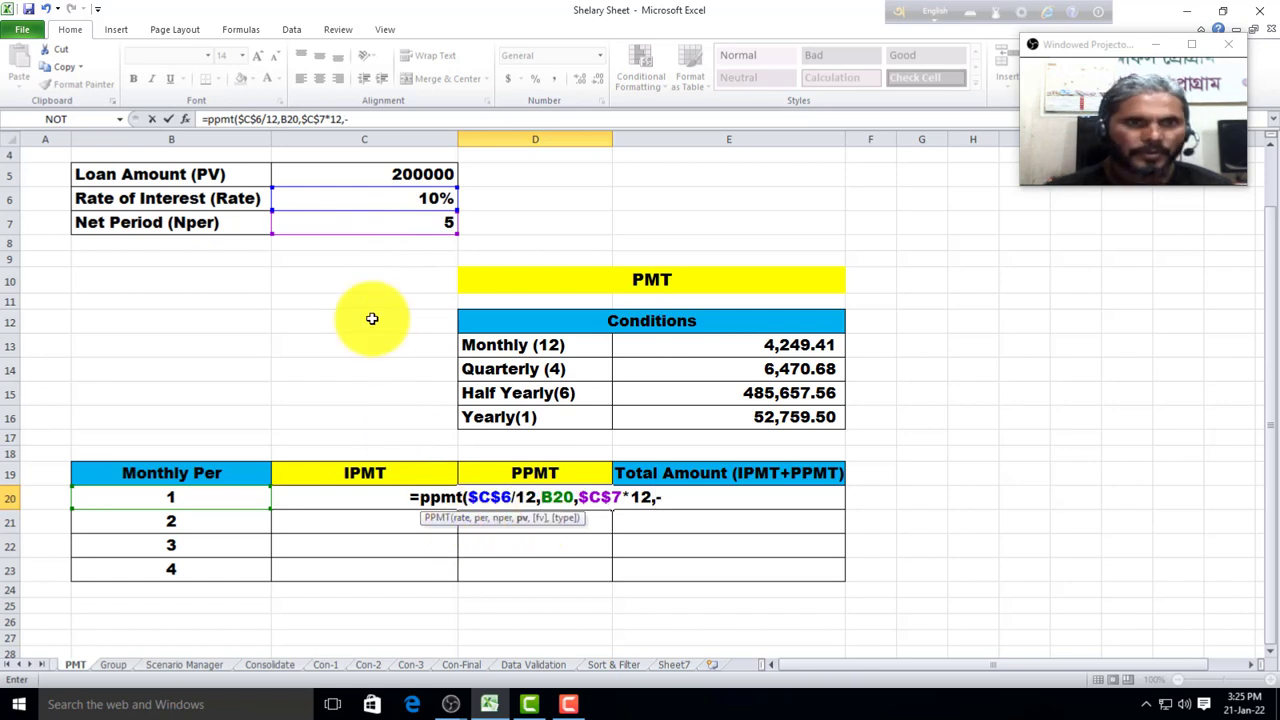
click(393, 177)
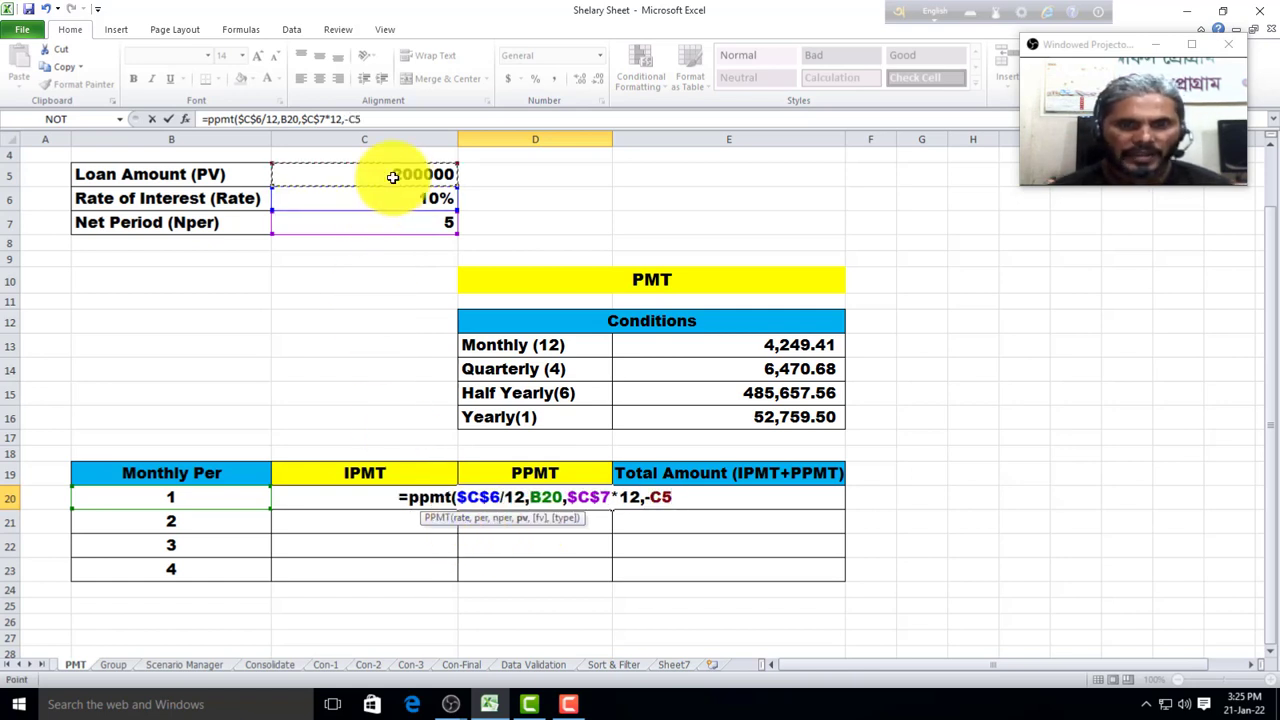
key(F4)
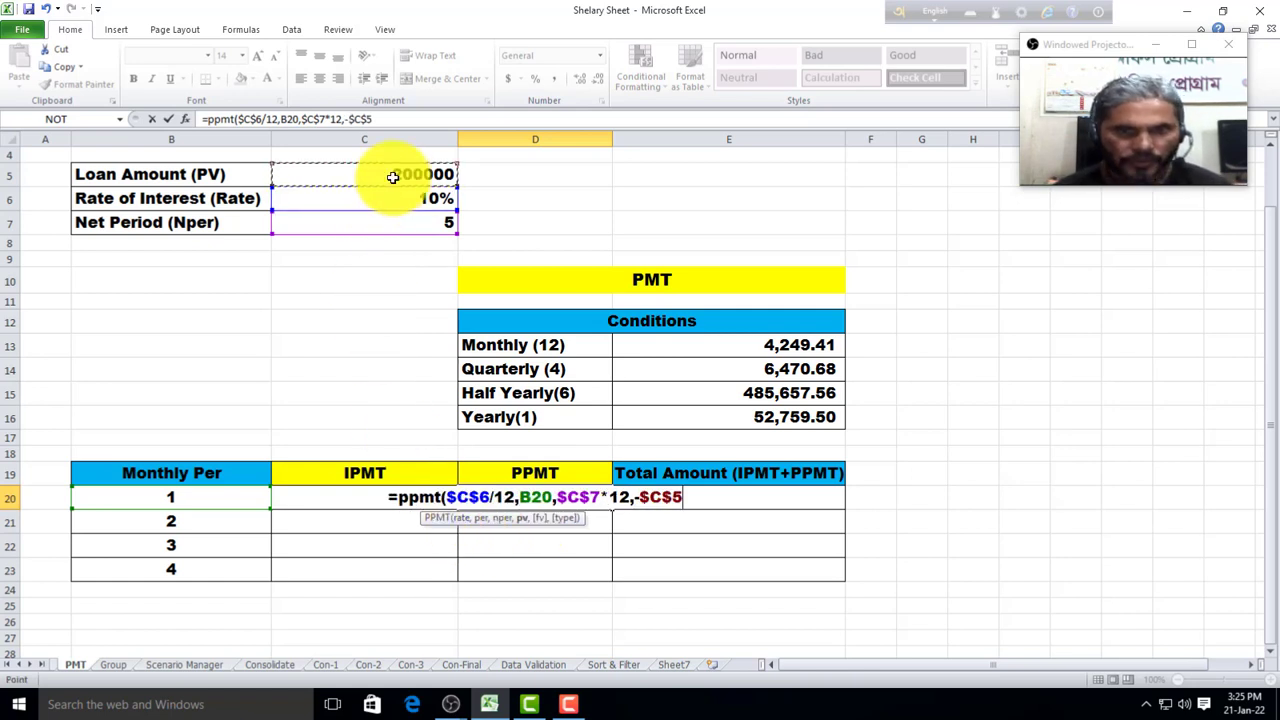
text())
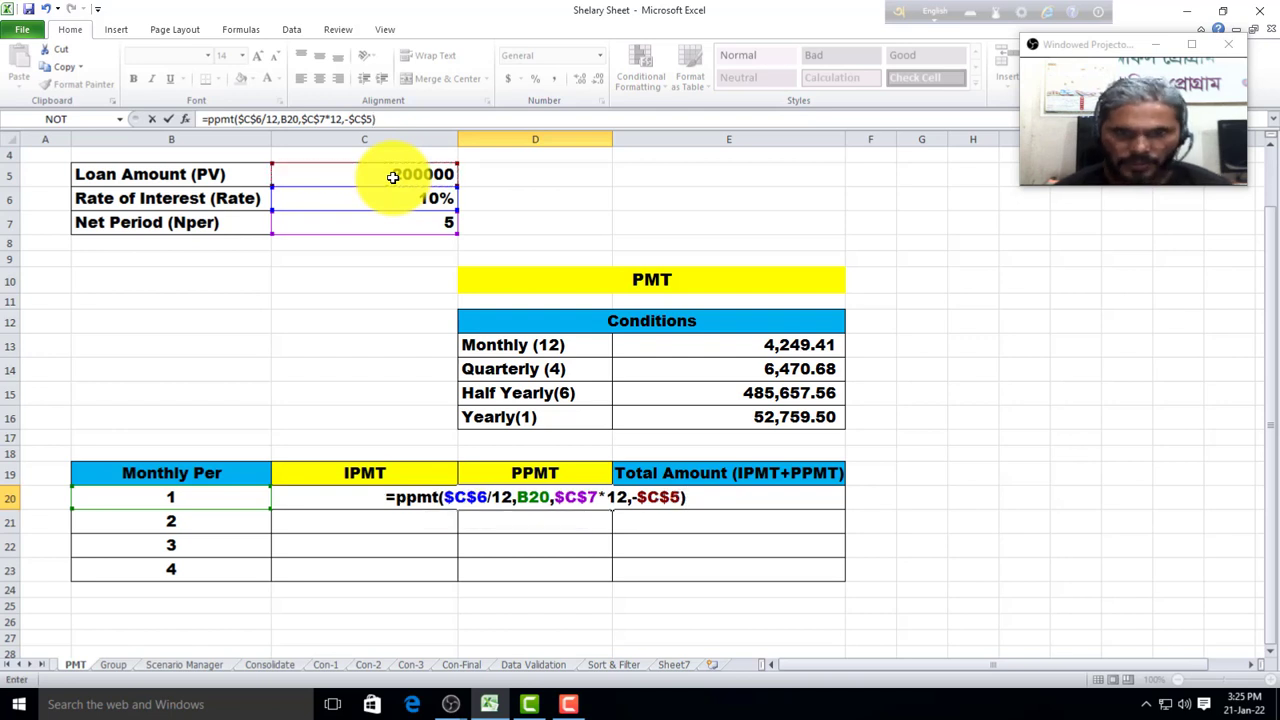
key(Return)
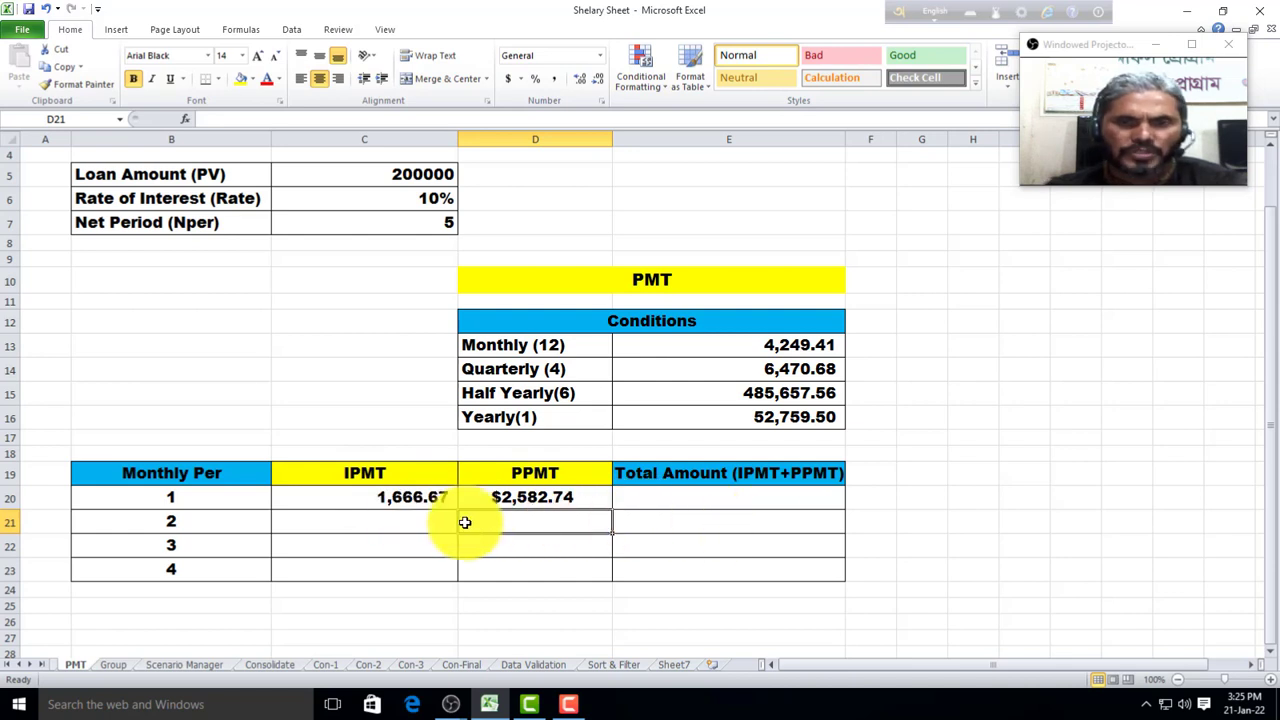
Step: Total the first month's IPMT and PPMT amounts in E20 with AutoSum's Sum function
drag(362, 507, 680, 494)
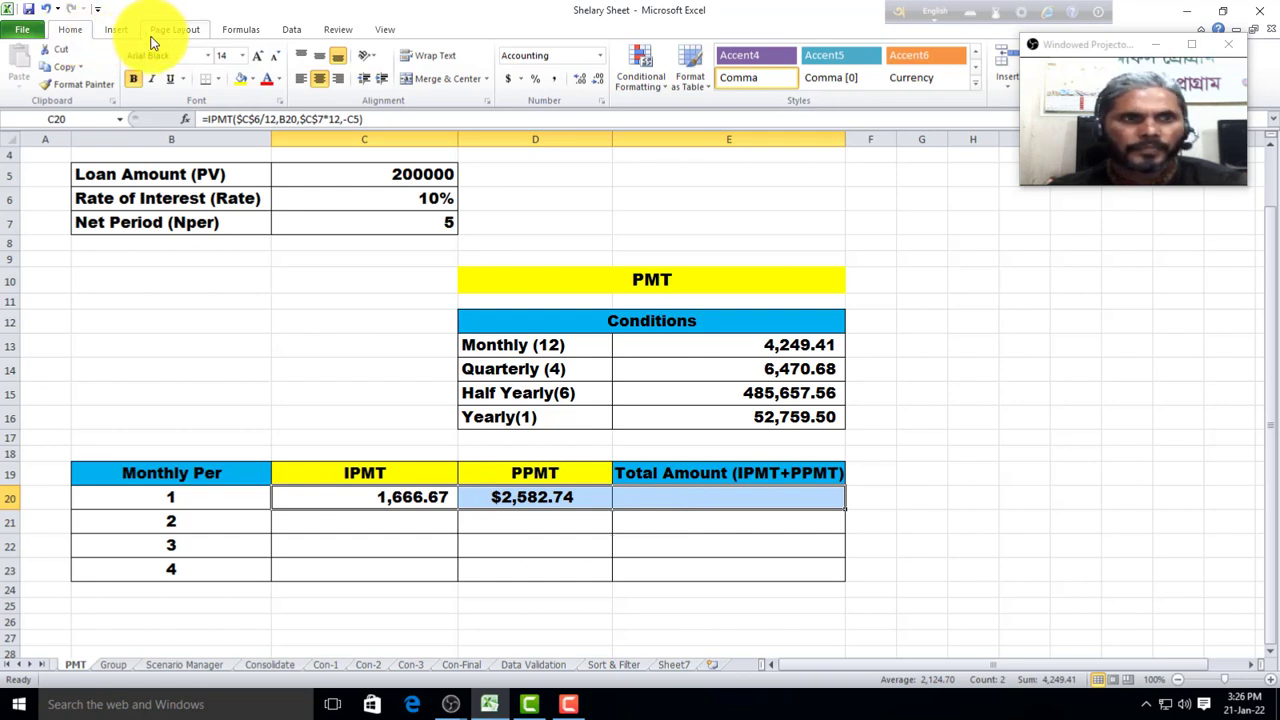
drag(1048, 50, 1058, 155)
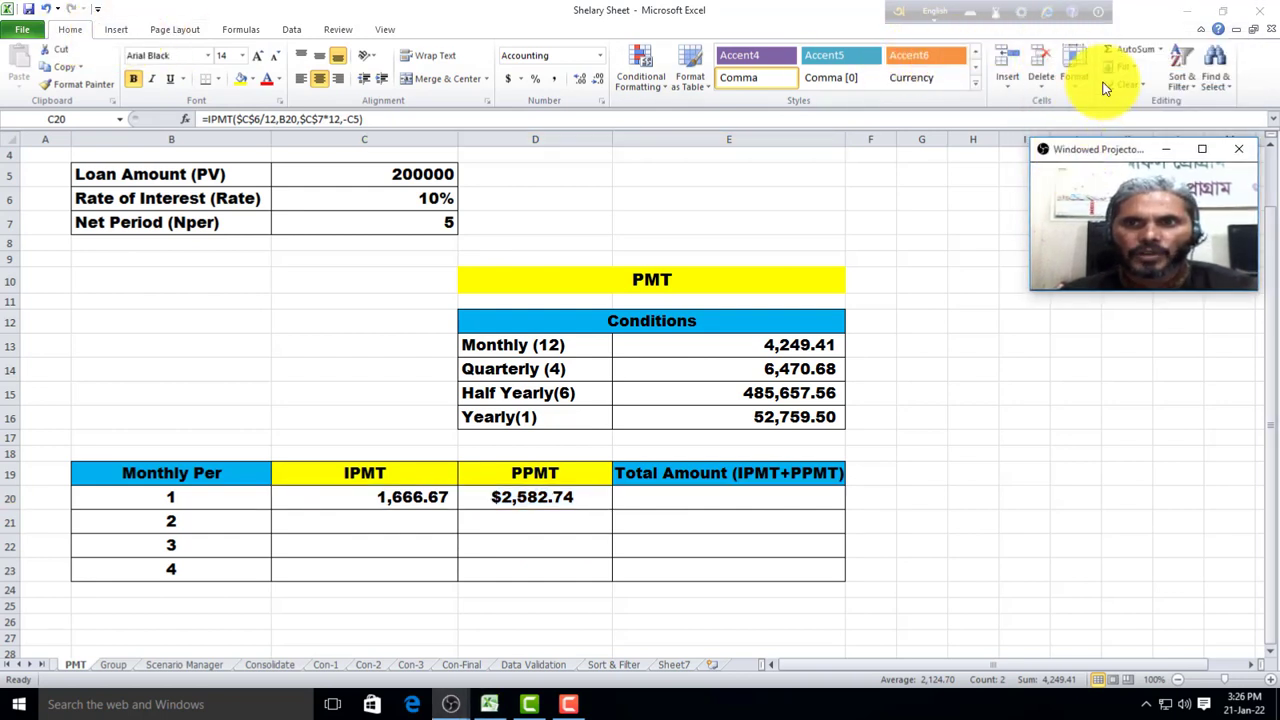
click(1160, 55)
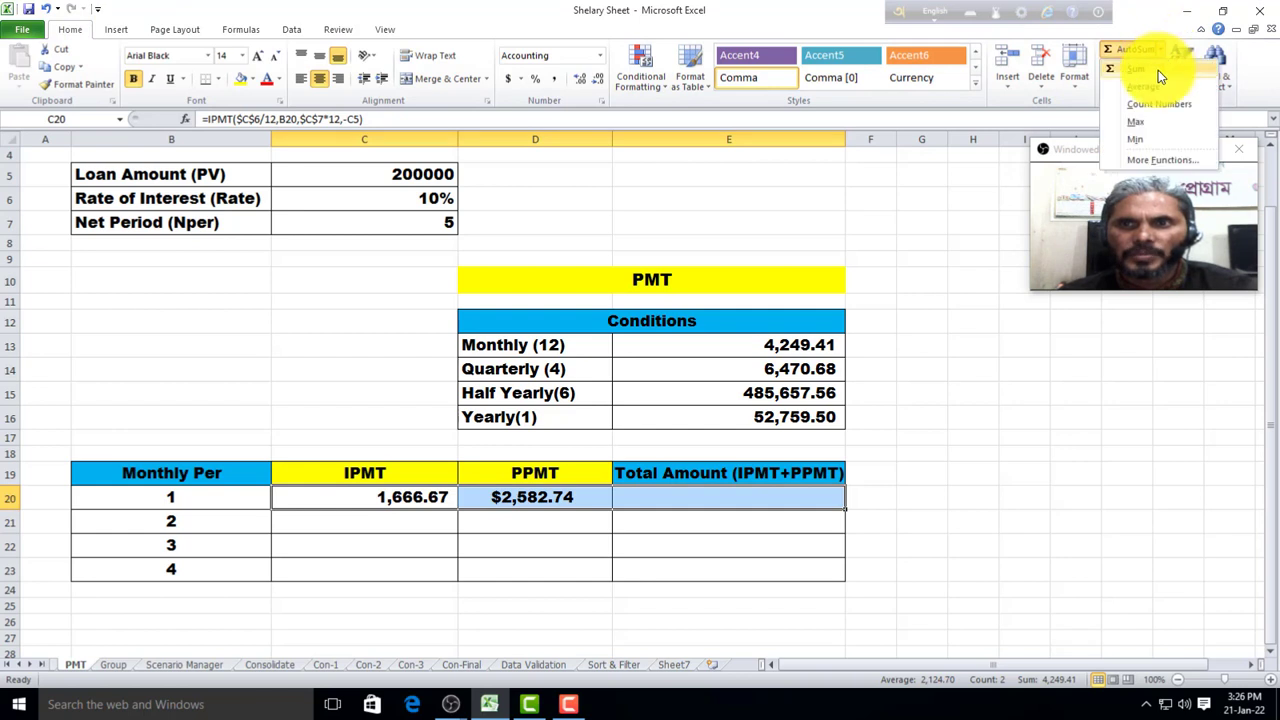
click(1150, 78)
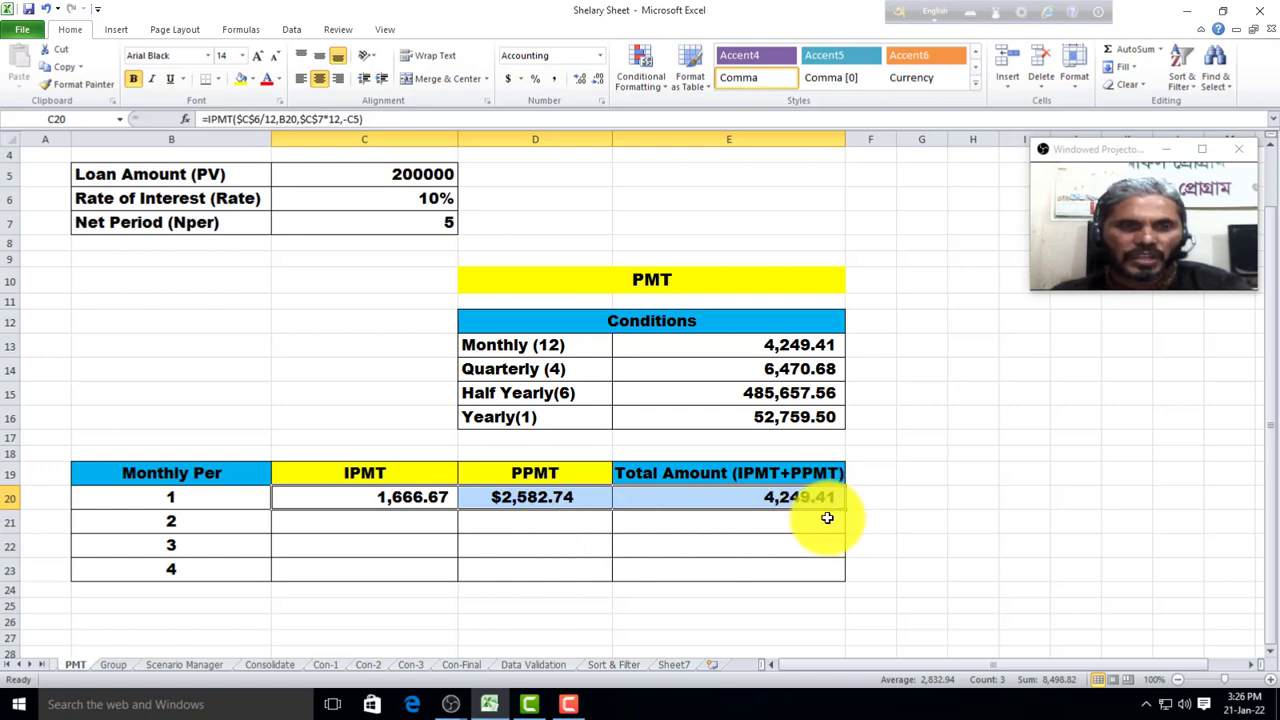
scroll(401, 520, up, 1)
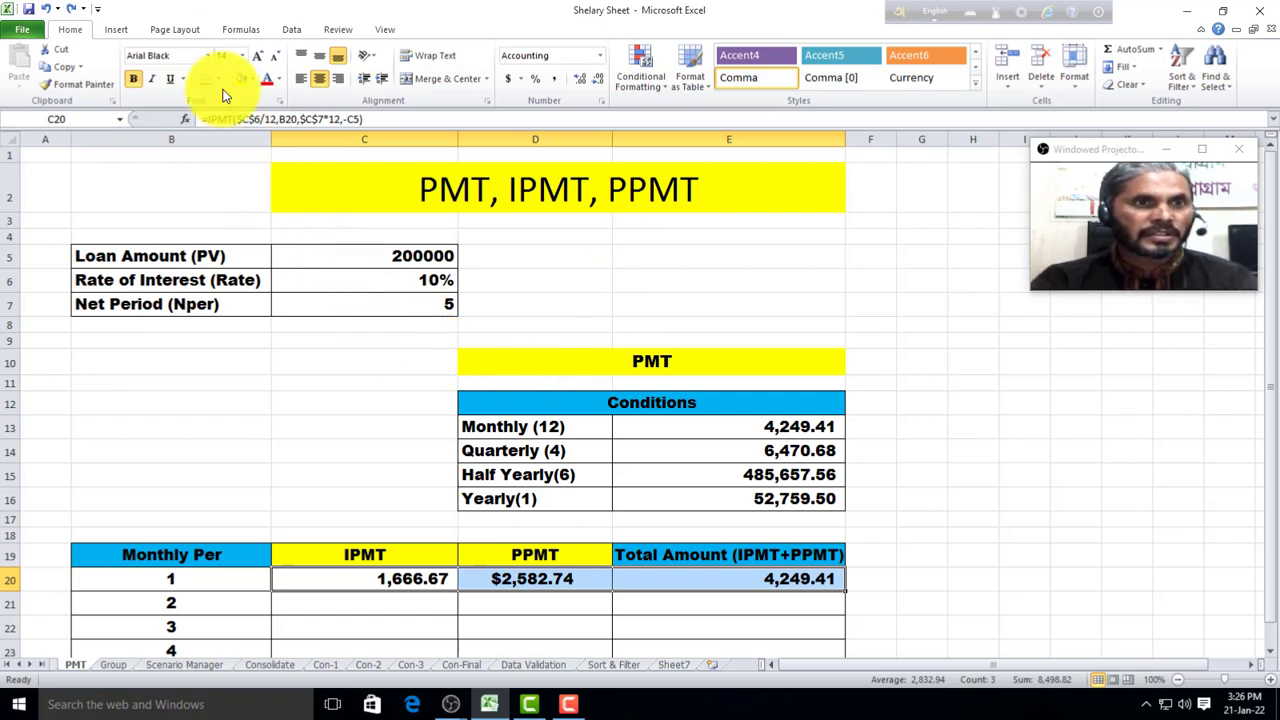
click(237, 31)
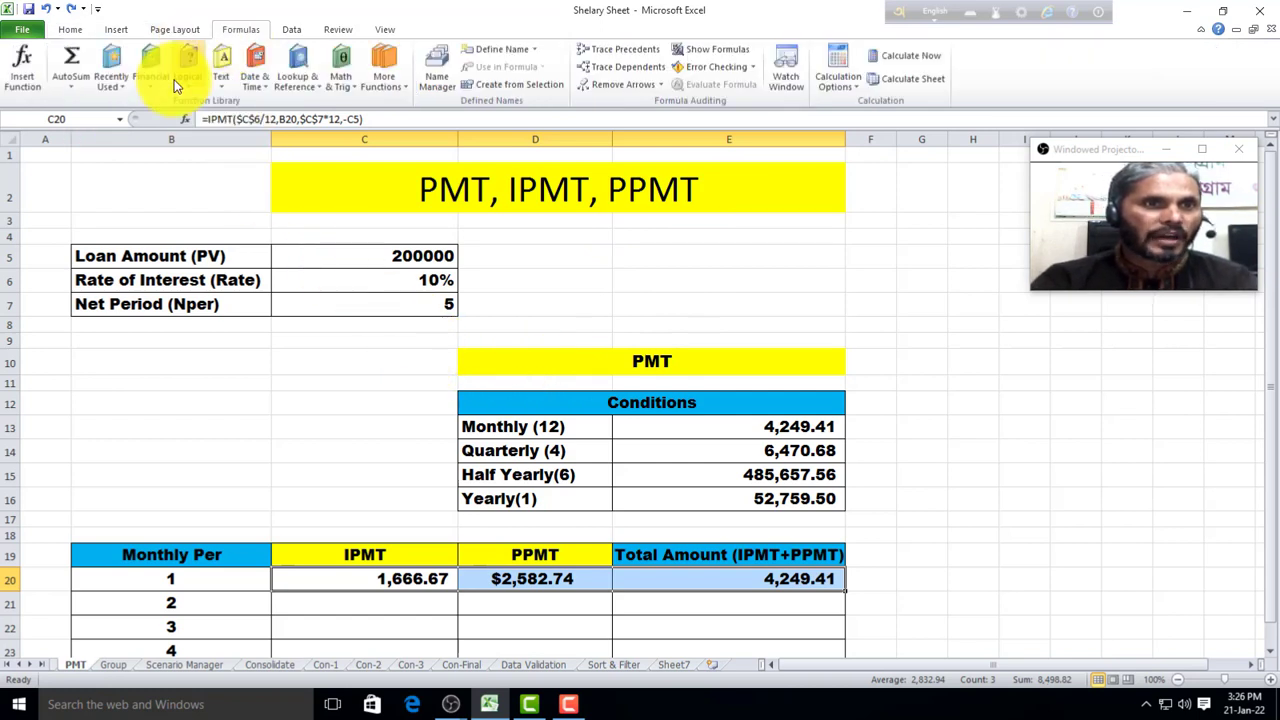
click(152, 82)
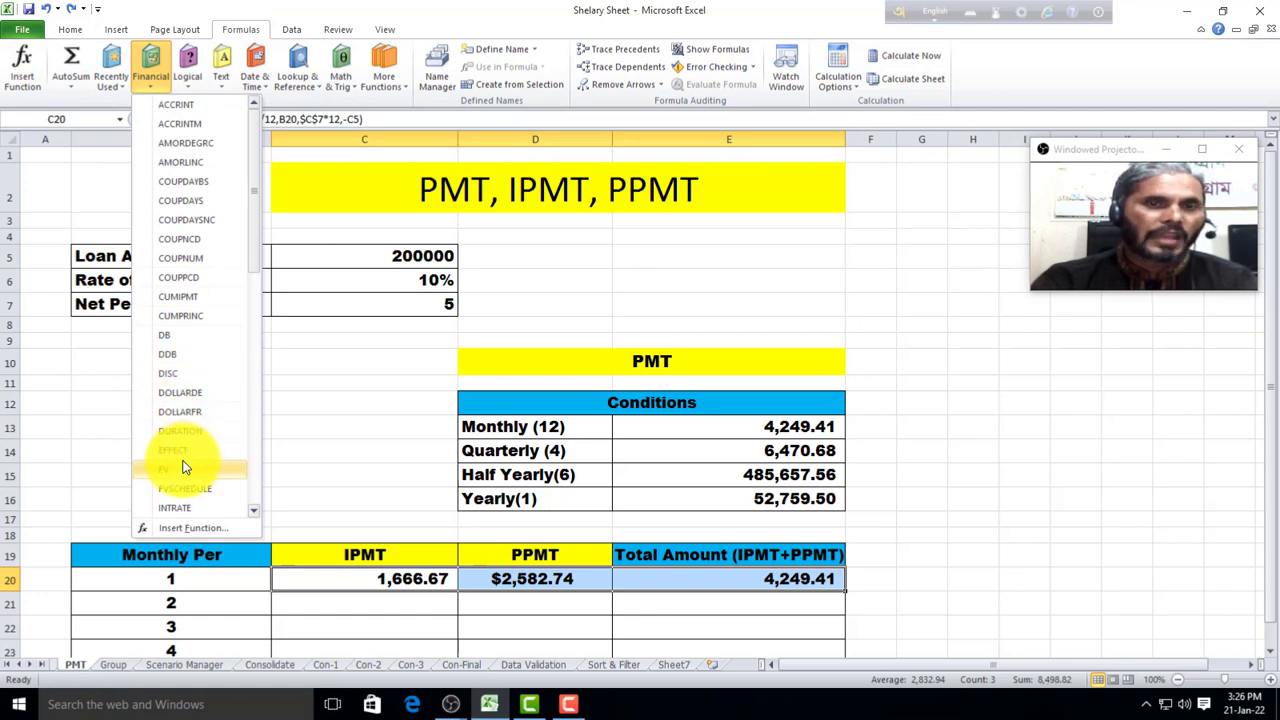
click(345, 449)
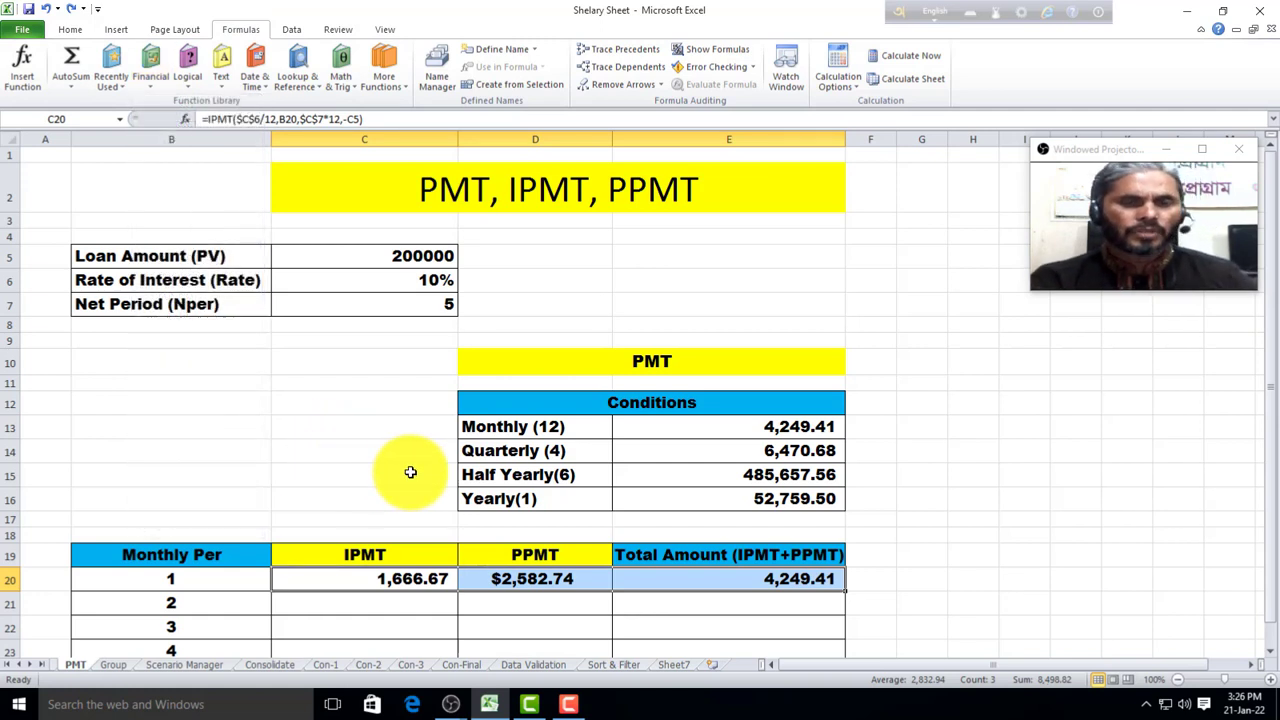